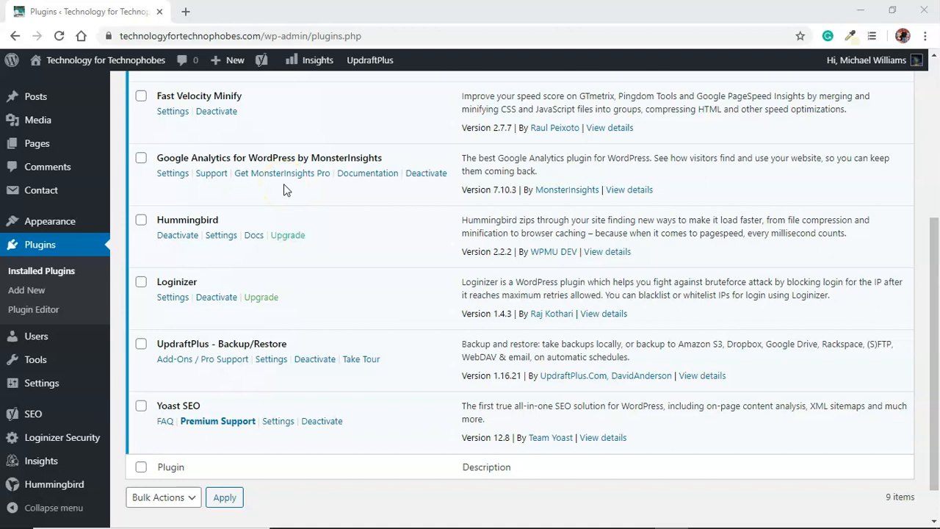
# Search the directory of new plugins for "pretty links"
pyautogui.click(933, 154)
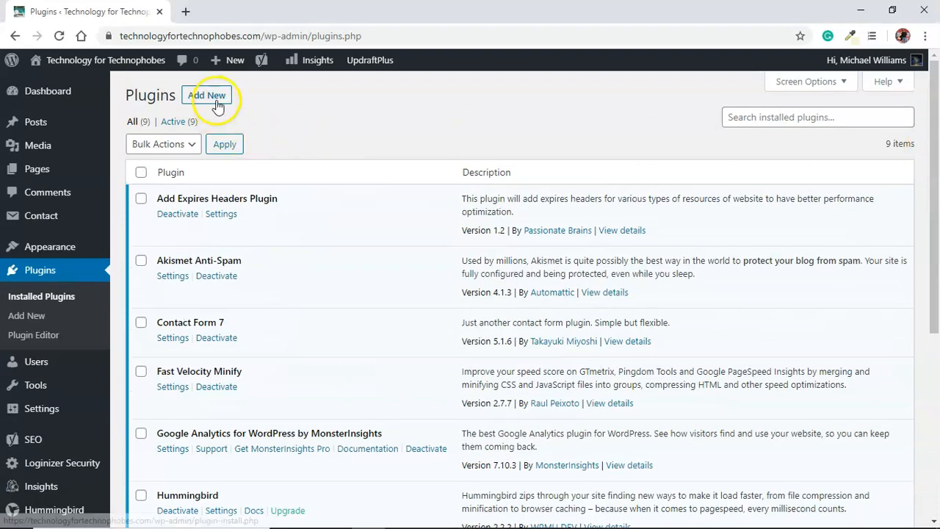
pyautogui.click(208, 95)
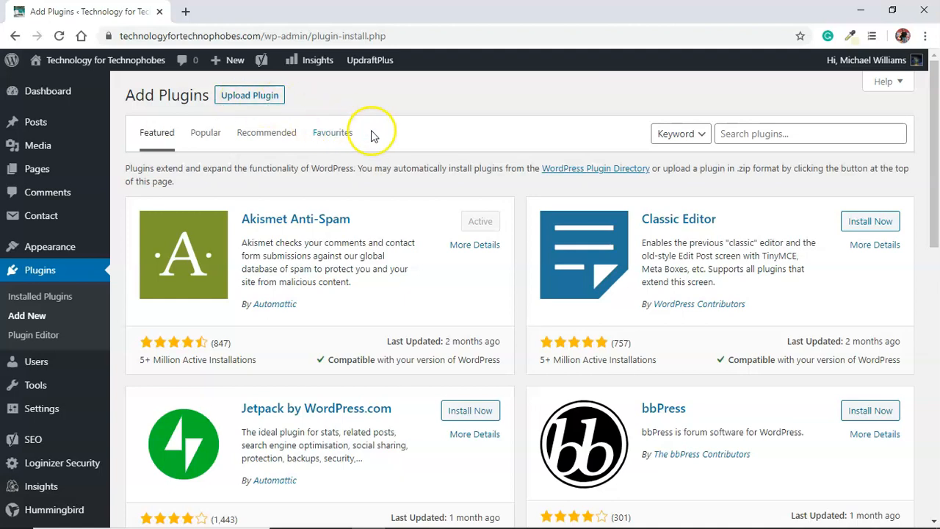
pyautogui.click(740, 131)
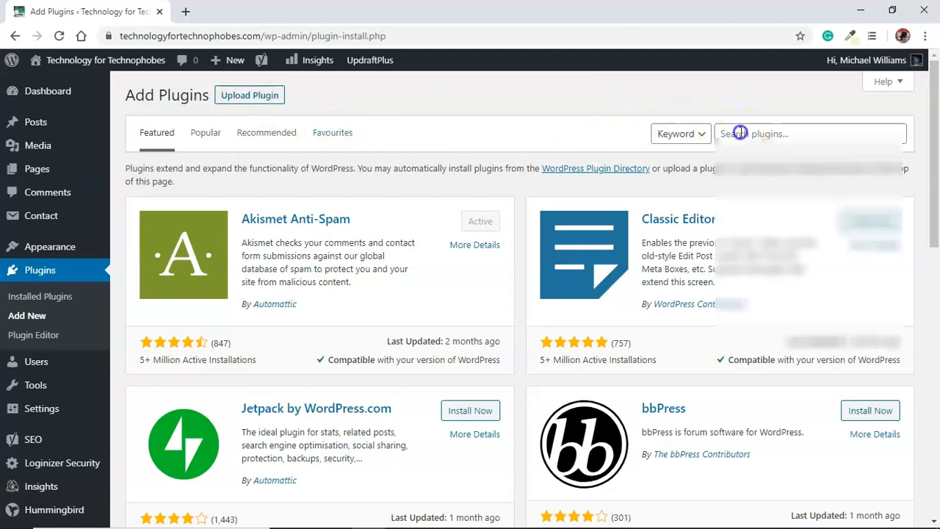
pyautogui.write('p')
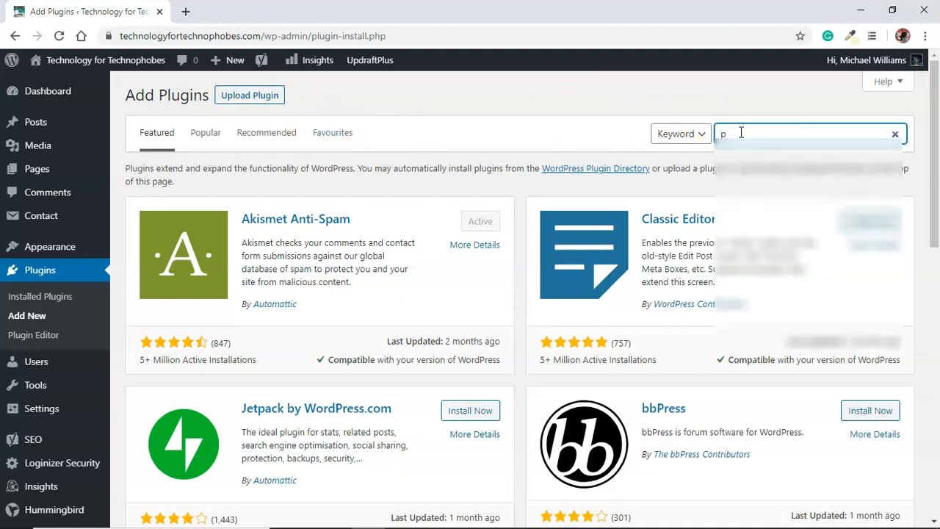
pyautogui.write('retty links')
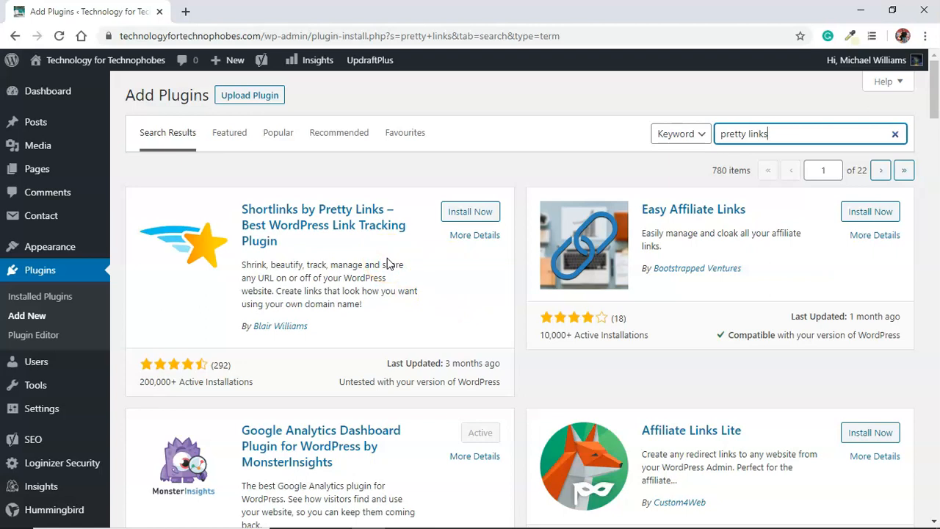
# Replace the plugin search term with "recent posts widget"
pyautogui.press('BackSpace')
pyautogui.press('BackSpace')
pyautogui.press('BackSpace')
pyautogui.press('BackSpace')
pyautogui.press('BackSpace')
pyautogui.press('BackSpace')
pyautogui.press('BackSpace')
pyautogui.press('BackSpace')
pyautogui.press('BackSpace')
pyautogui.press('BackSpace')
pyautogui.press('BackSpace')
pyautogui.press('BackSpace')
pyautogui.write('recent ps')
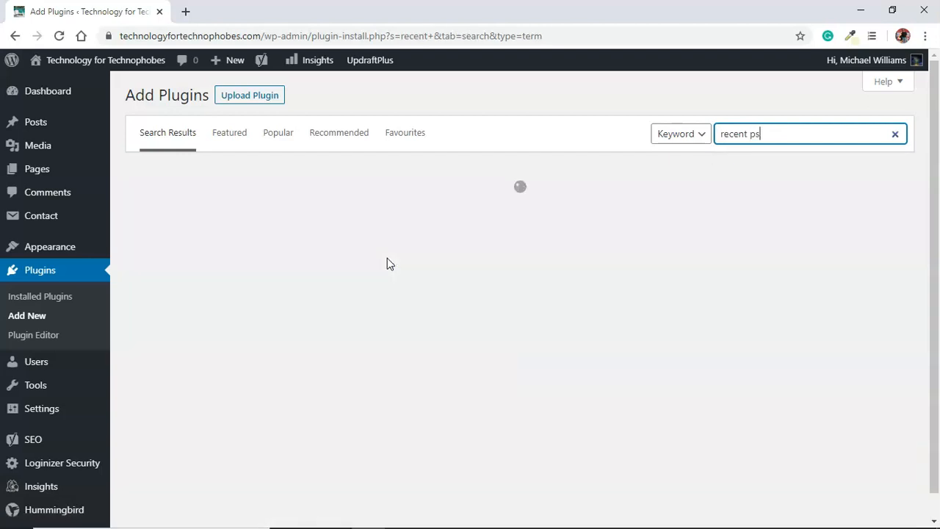
pyautogui.press('BackSpace')
pyautogui.write('osts ')
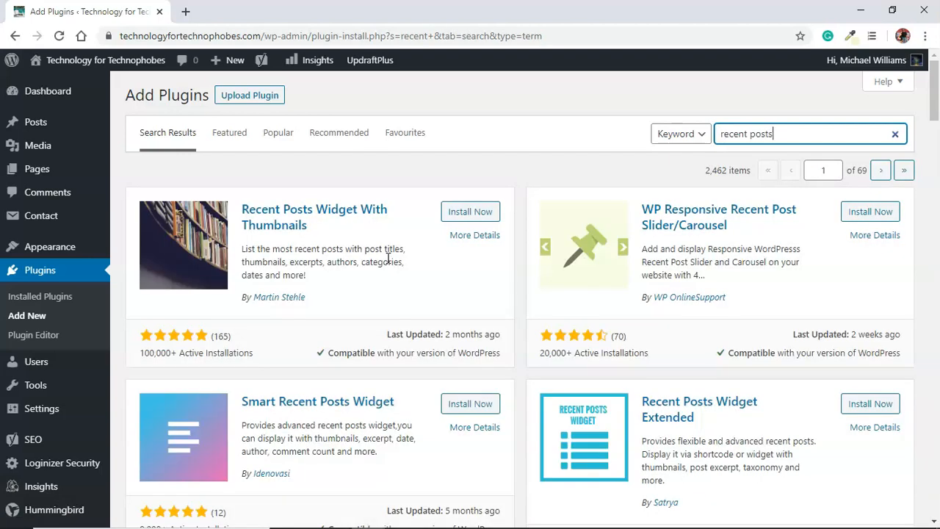
pyautogui.write('w')
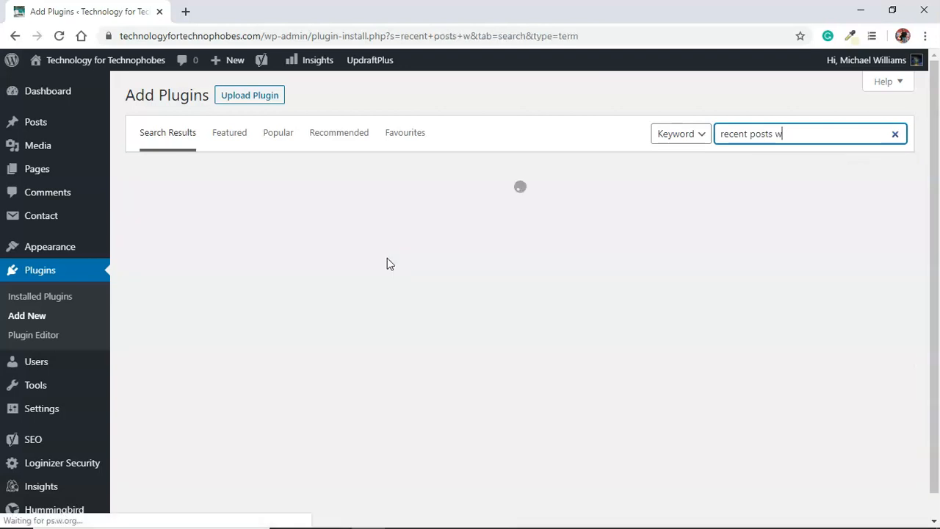
pyautogui.write('idget')
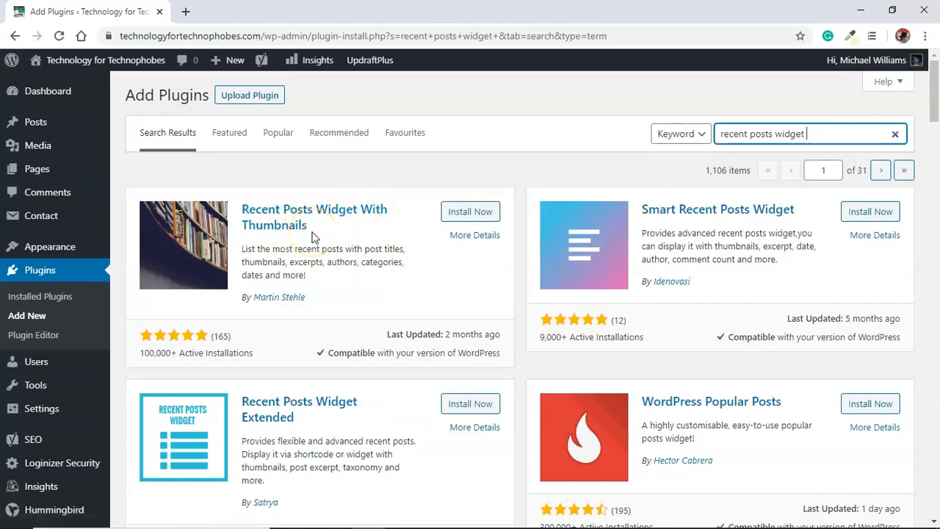
# Open bbc.co.uk in a new browser tab and examine the sidebar stories beside the article on the $250,000 space ticket
pyautogui.click(185, 12)
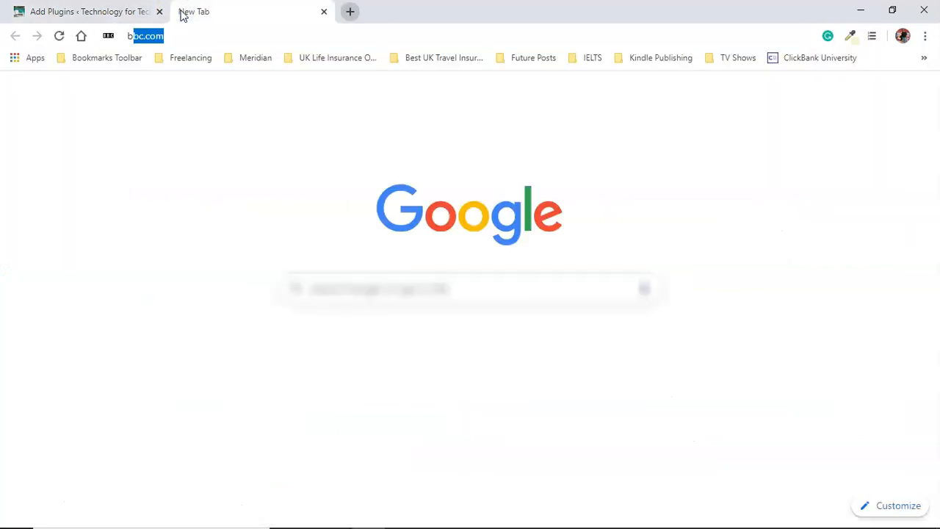
pyautogui.write('bbc.co.uk')
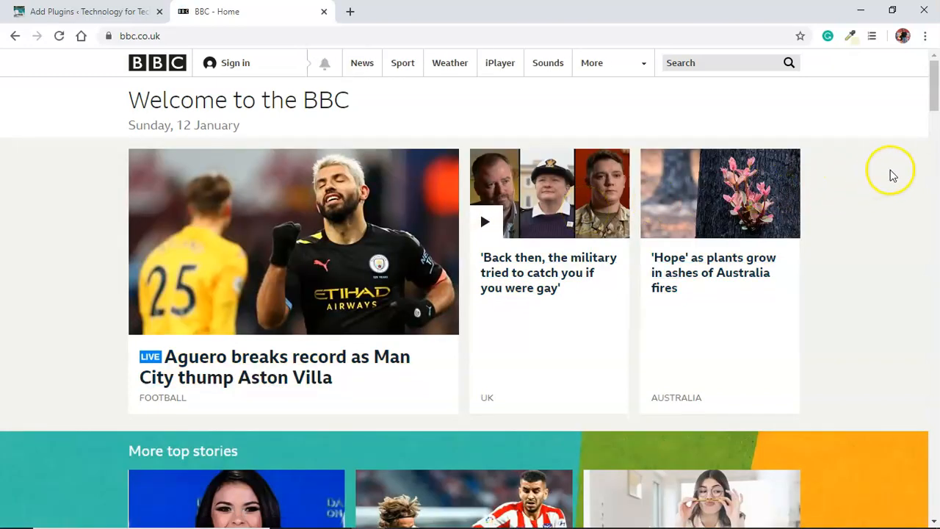
pyautogui.moveTo(935, 106); pyautogui.dragTo(935, 222)
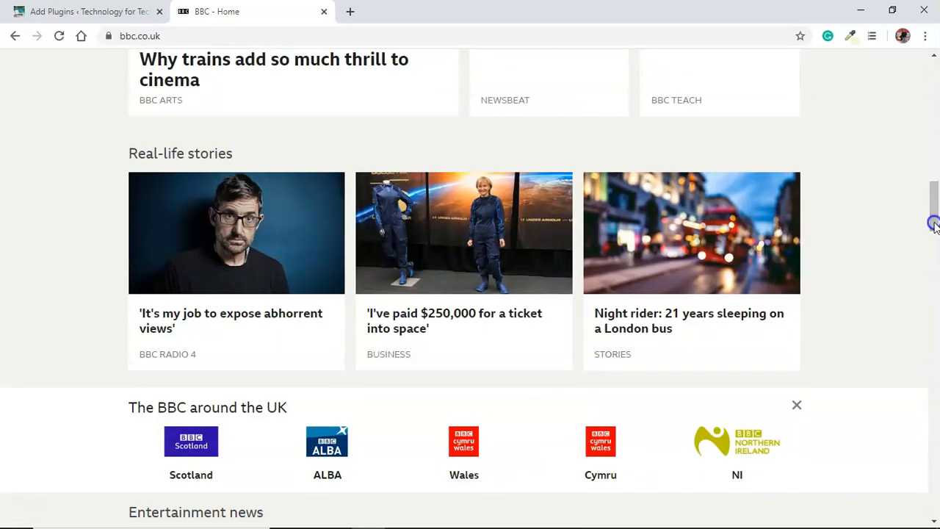
pyautogui.click(517, 315)
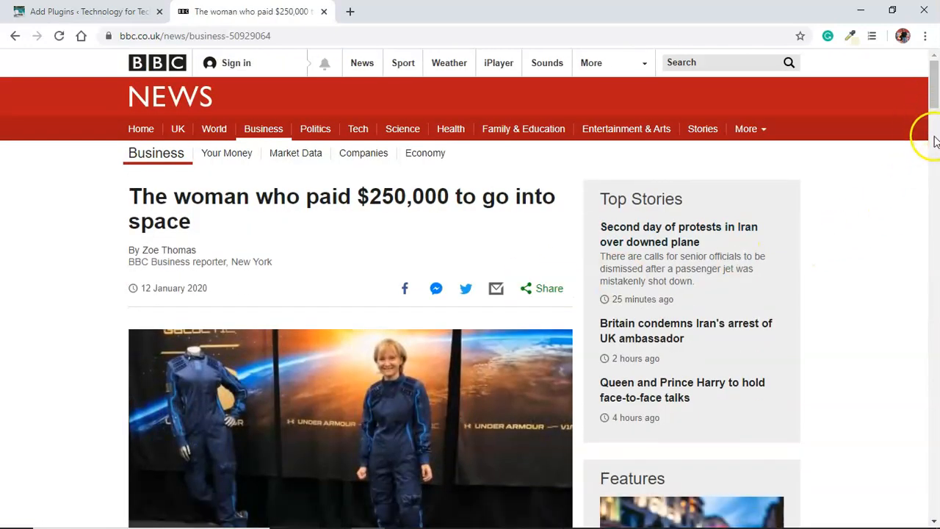
pyautogui.moveTo(931, 86); pyautogui.dragTo(936, 167)
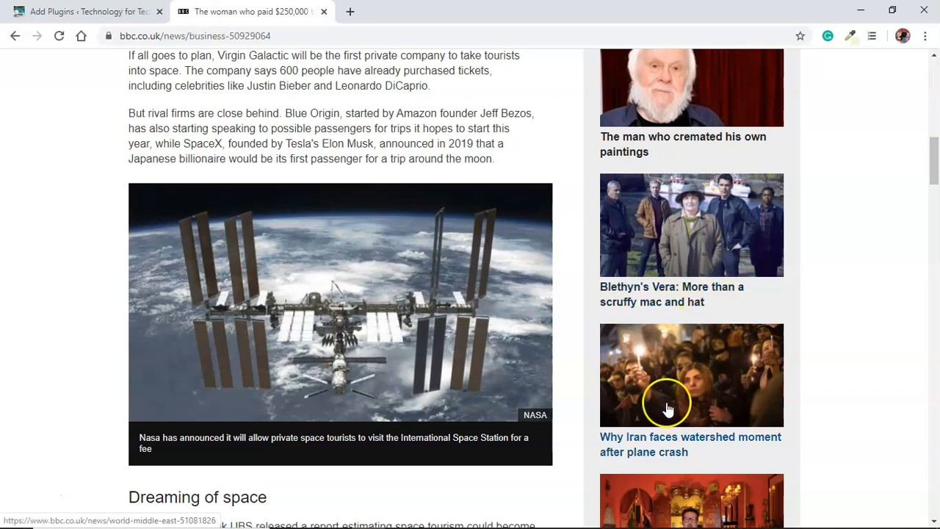
pyautogui.moveTo(935, 147); pyautogui.dragTo(935, 169)
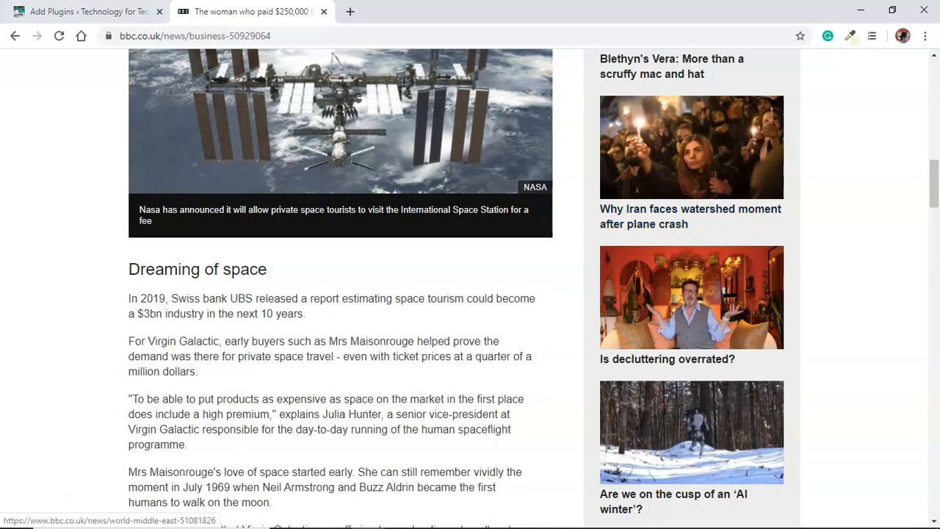
# Return to the plugin search results, then install and activate Recent Posts Widget With Thumbnails
pyautogui.click(70, 11)
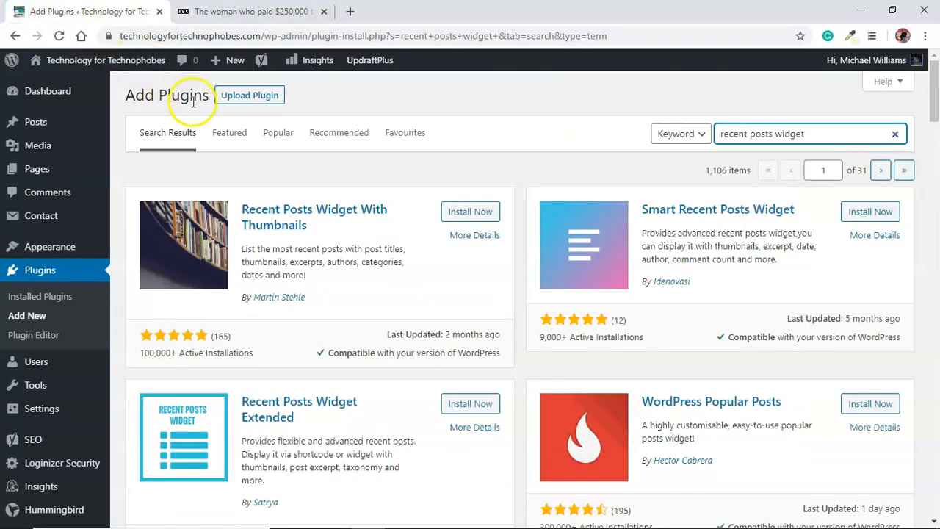
pyautogui.click(455, 212)
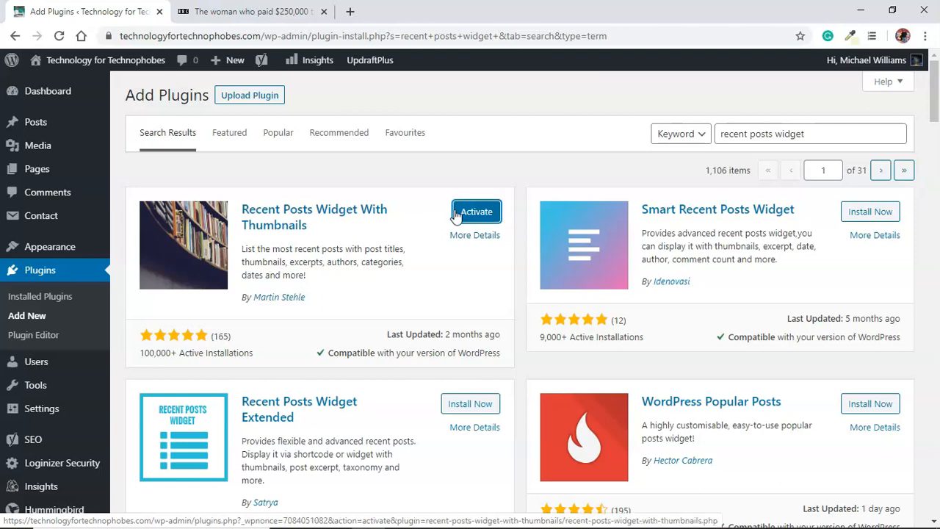
pyautogui.click(456, 214)
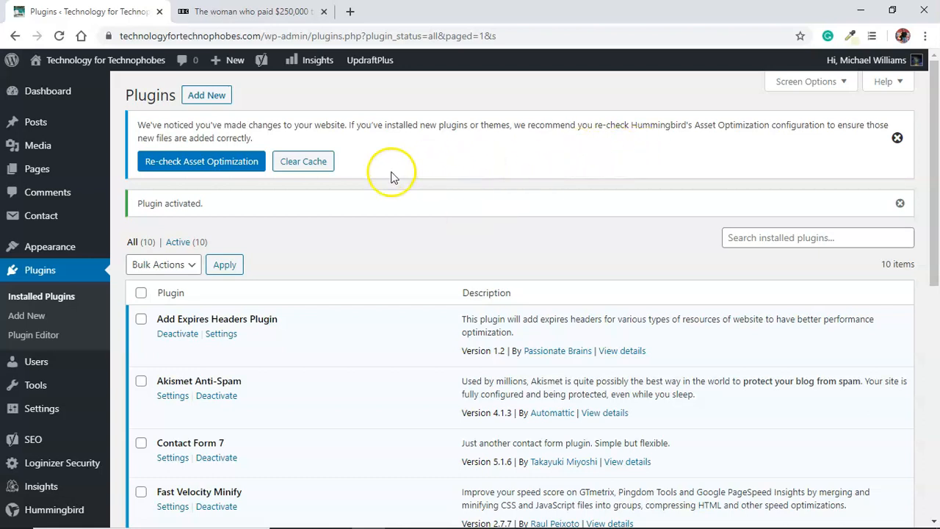
pyautogui.moveTo(932, 168); pyautogui.dragTo(930, 314)
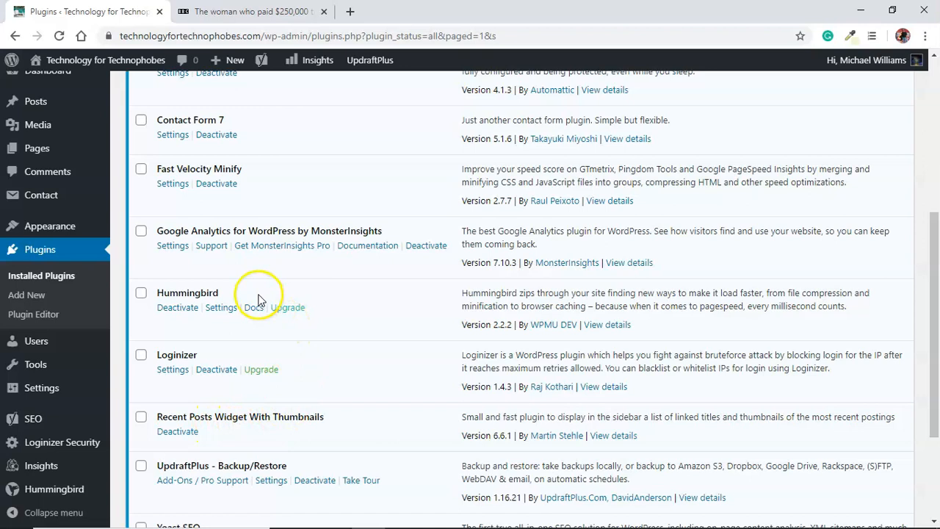
# Open the site's widget management page and place the Recent Posts With Thumbnails widget above Search in the Main Sidebar
pyautogui.moveTo(46, 225)
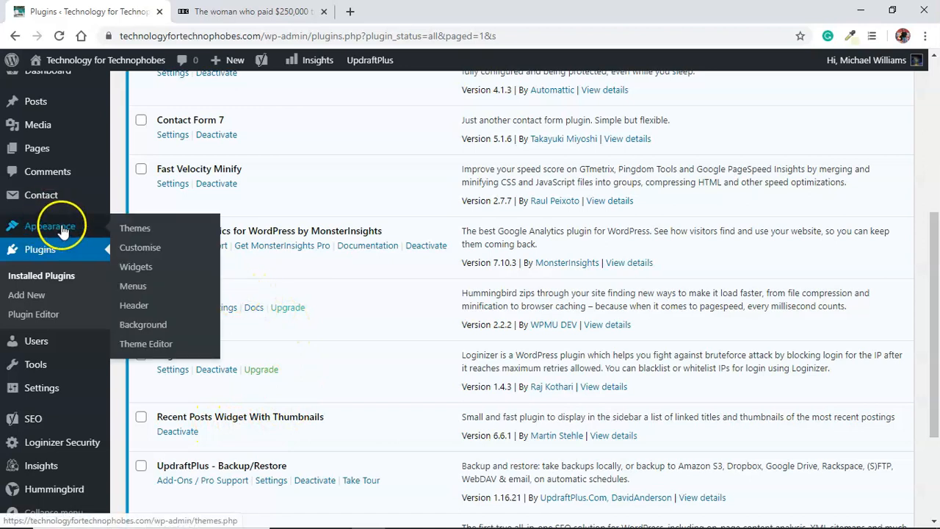
pyautogui.click(127, 275)
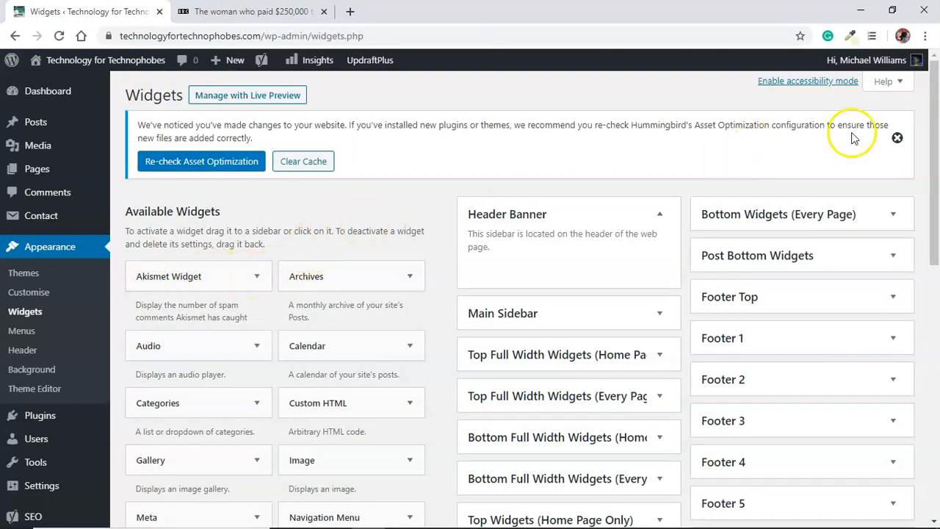
pyautogui.moveTo(933, 136); pyautogui.dragTo(933, 203)
pyautogui.moveTo(366, 483); pyautogui.dragTo(541, 275)
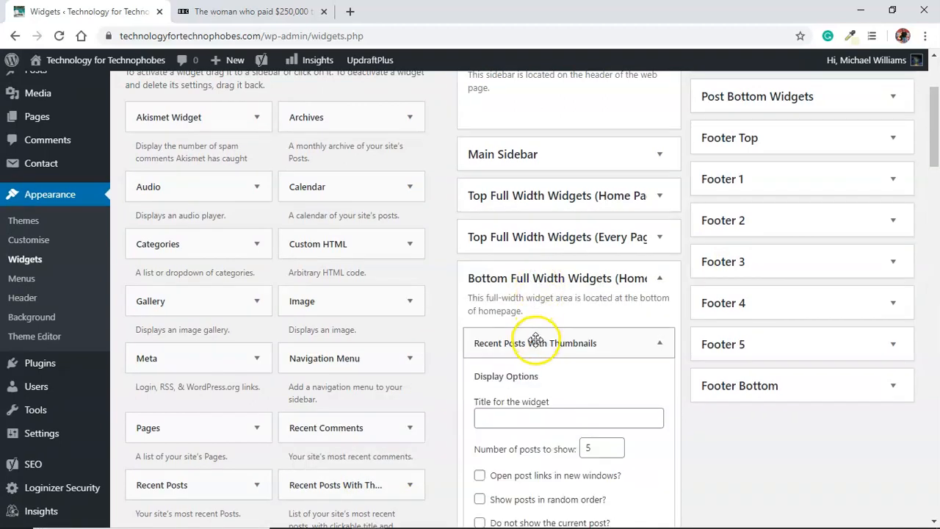
pyautogui.moveTo(536, 339); pyautogui.dragTo(554, 227)
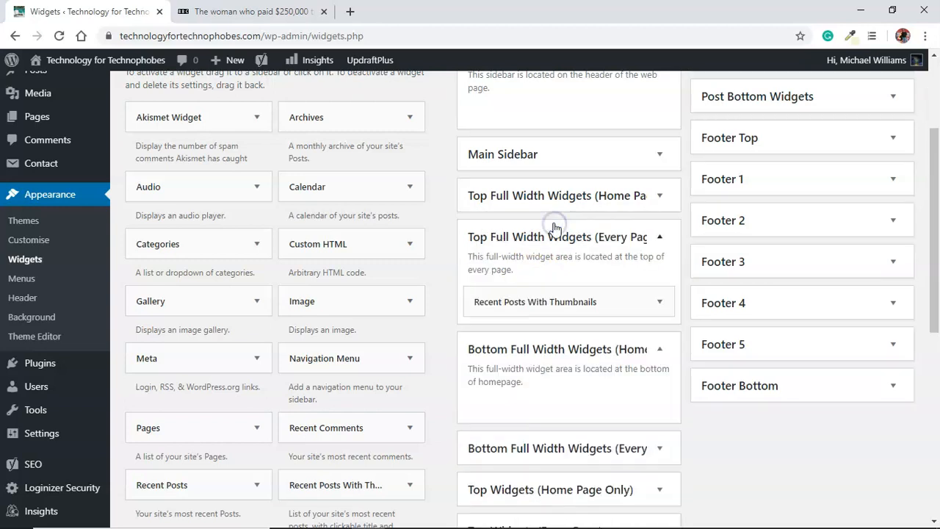
pyautogui.moveTo(541, 301); pyautogui.dragTo(543, 177)
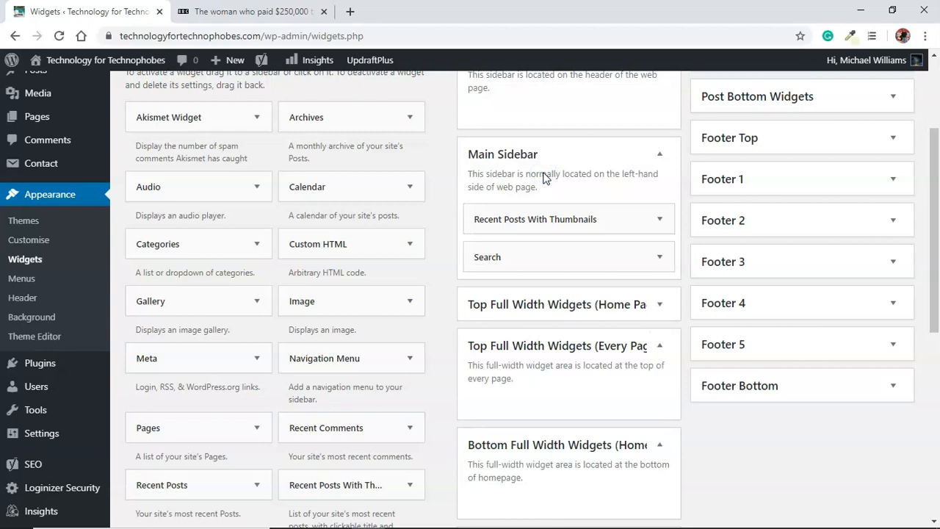
# Title the Recent Posts With Thumbnails widget "Recent Posts" and save its settings
pyautogui.click(661, 220)
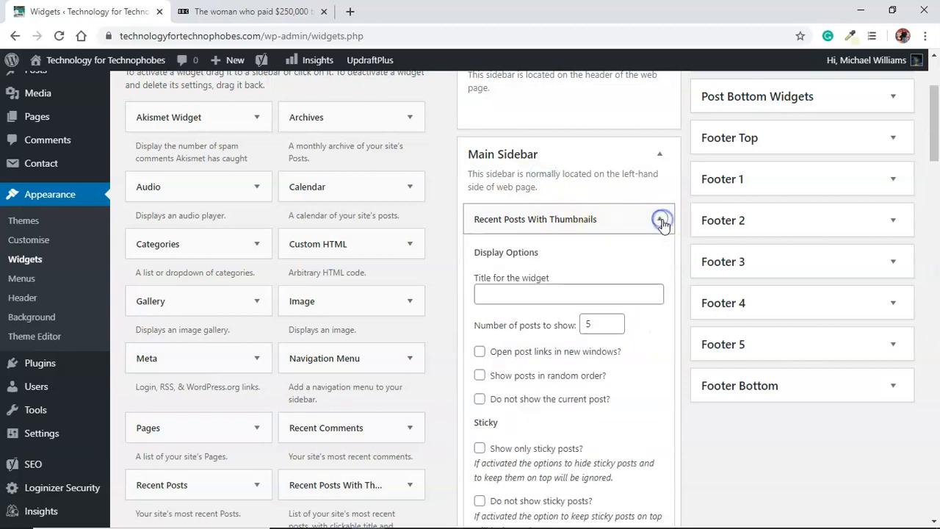
pyautogui.click(512, 293)
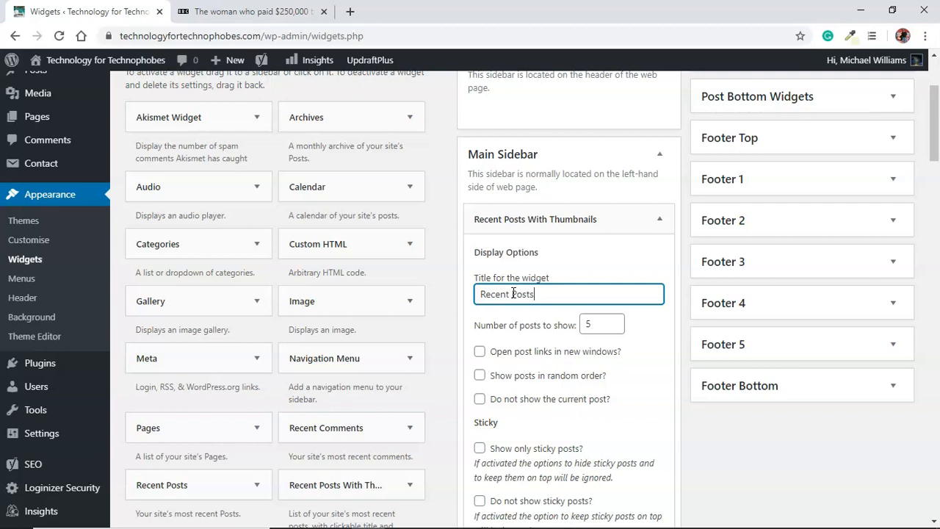
pyautogui.click(727, 461)
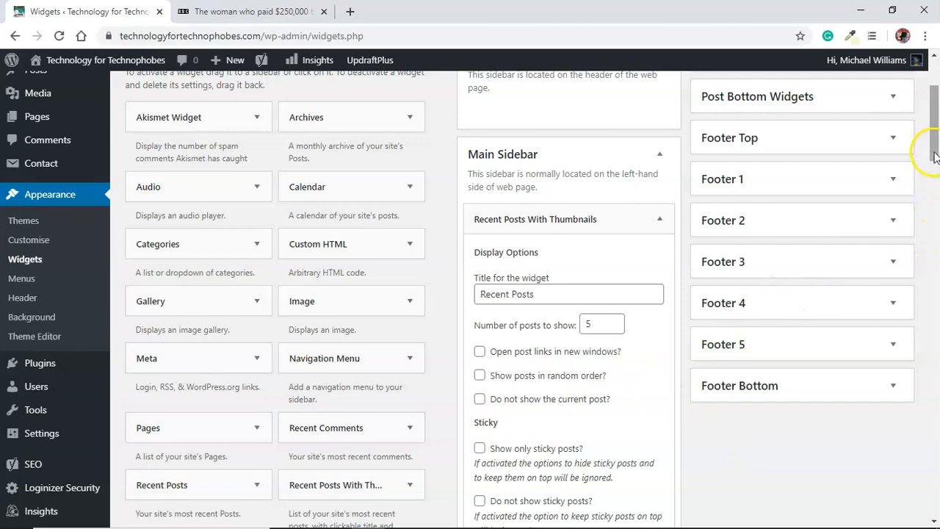
pyautogui.moveTo(933, 152); pyautogui.dragTo(927, 467)
pyautogui.click(646, 256)
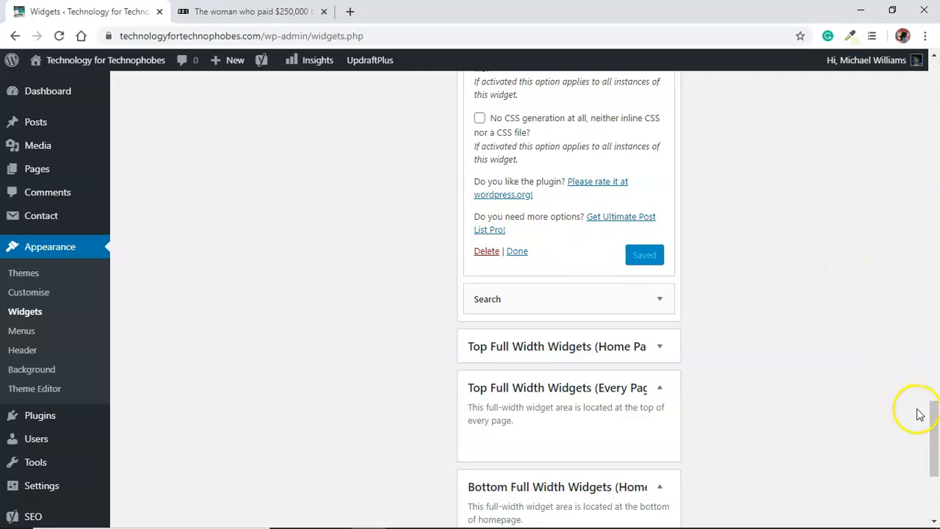
# Return to the page for adding new plugins and search for "widget"
pyautogui.moveTo(934, 416); pyautogui.dragTo(933, 138)
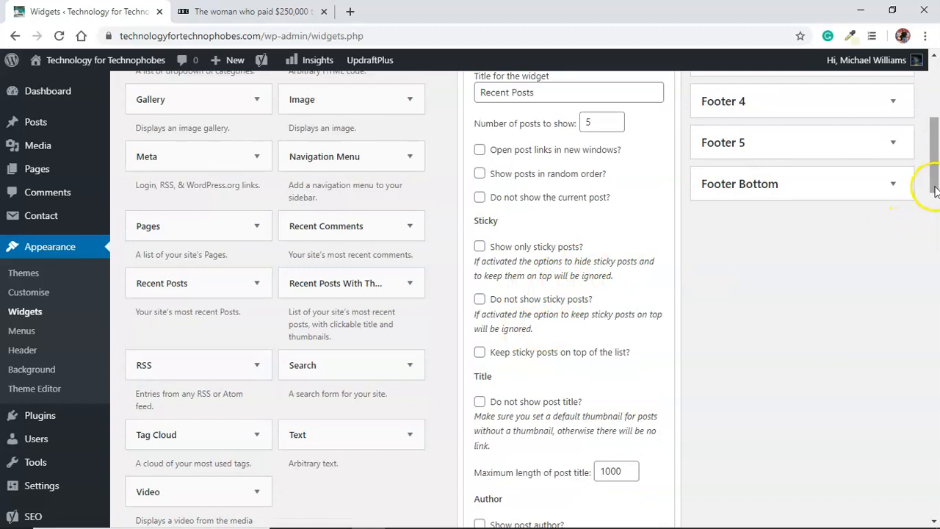
pyautogui.moveTo(934, 186); pyautogui.dragTo(935, 171)
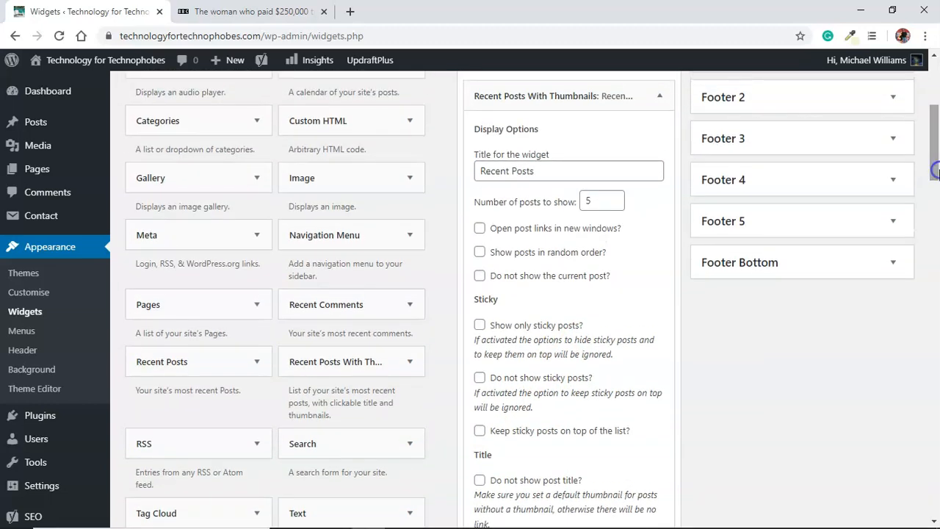
pyautogui.moveTo(932, 126); pyautogui.dragTo(930, 68)
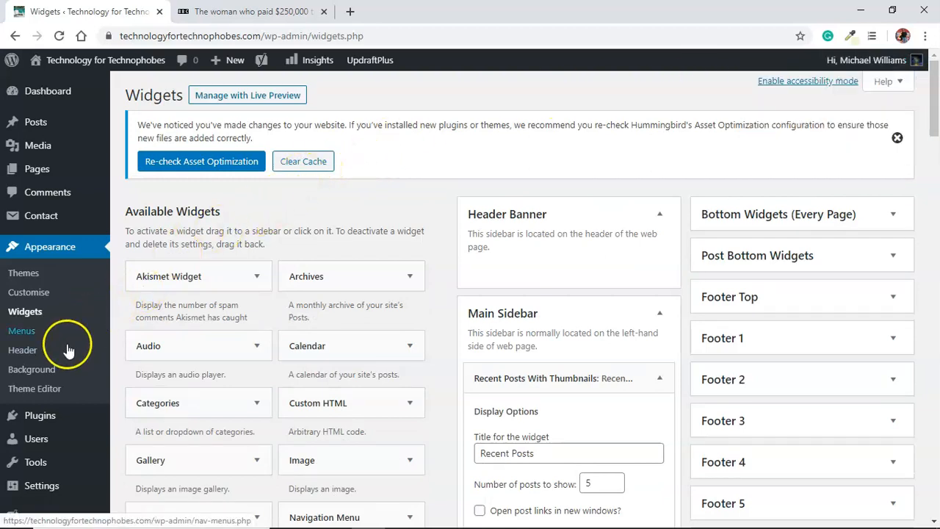
pyautogui.click(47, 423)
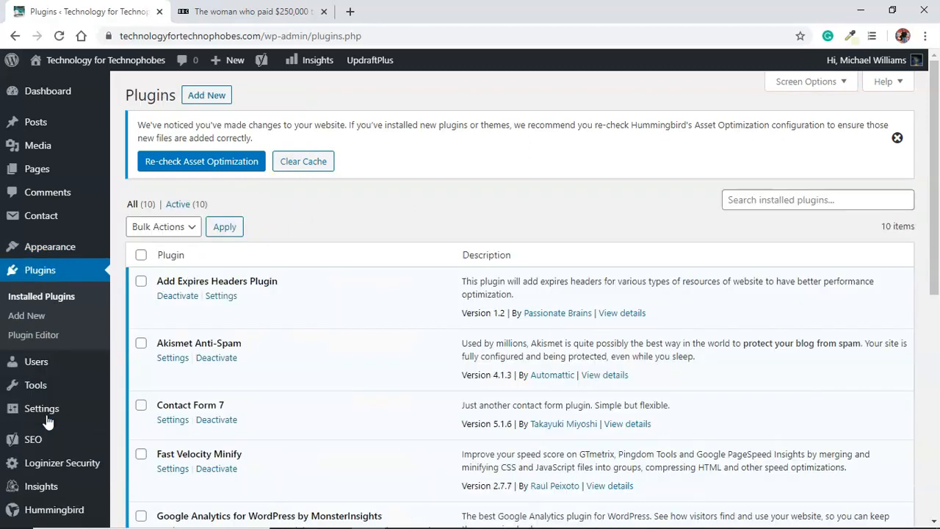
pyautogui.click(214, 97)
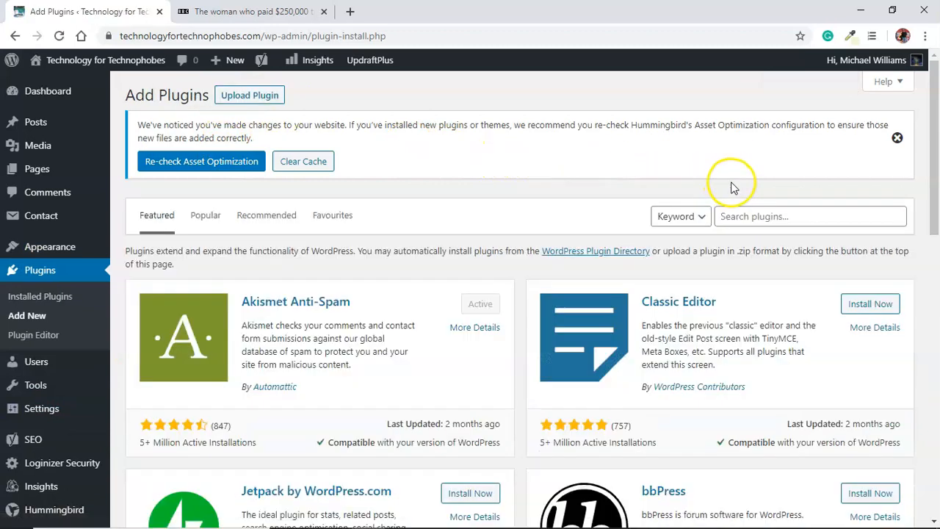
pyautogui.click(759, 215)
pyautogui.write('widge')
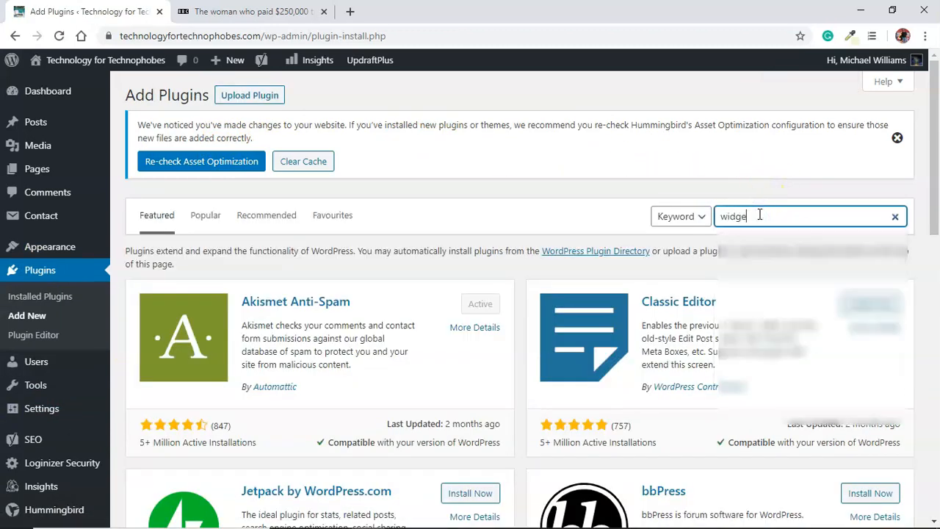
pyautogui.write('t')
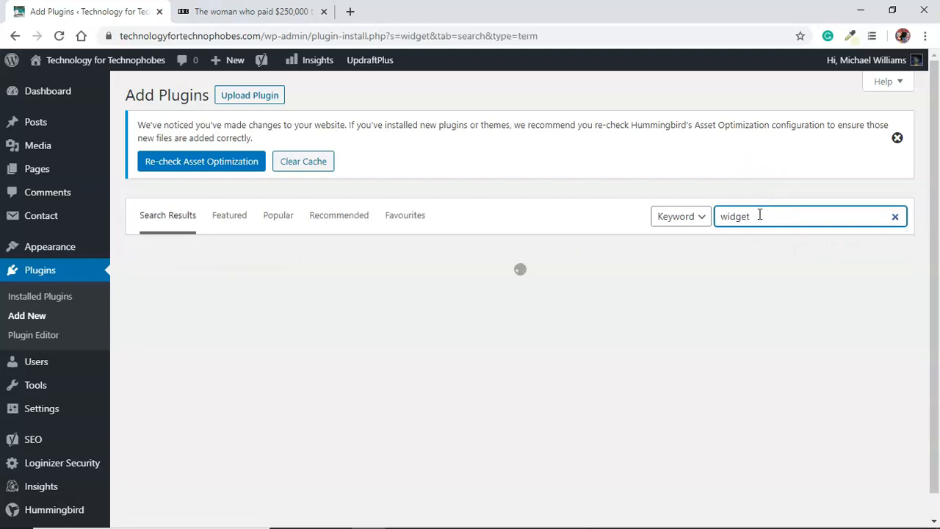
# Refine the plugin search to "widget options", then install and activate the Widget Options plugin
pyautogui.write(' options')
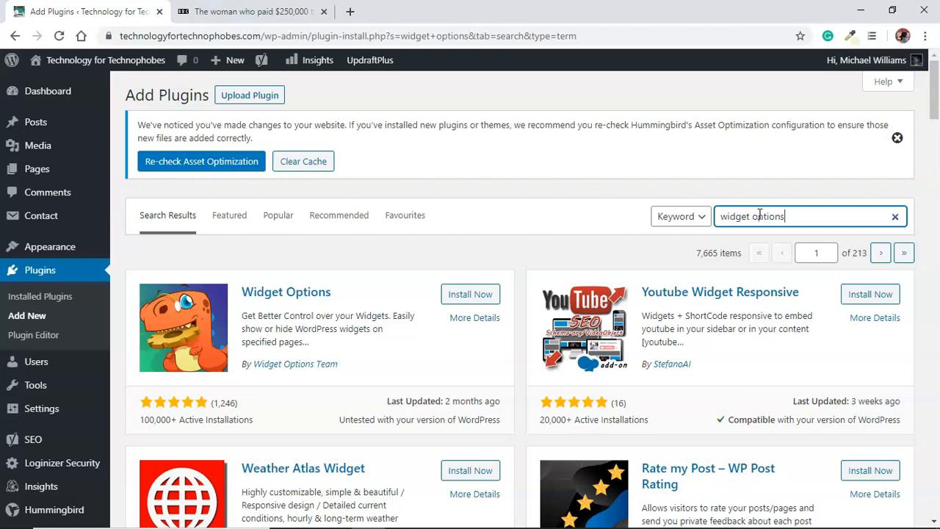
pyautogui.click(462, 295)
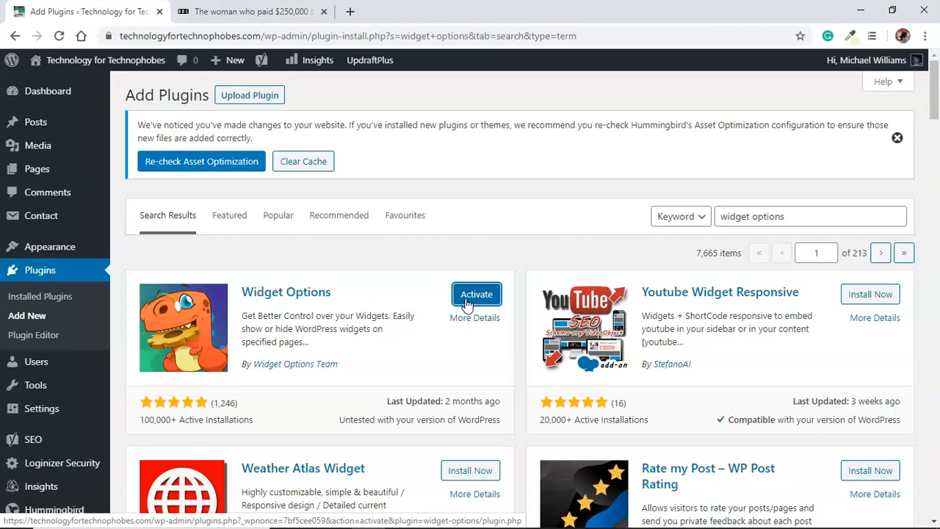
pyautogui.click(467, 302)
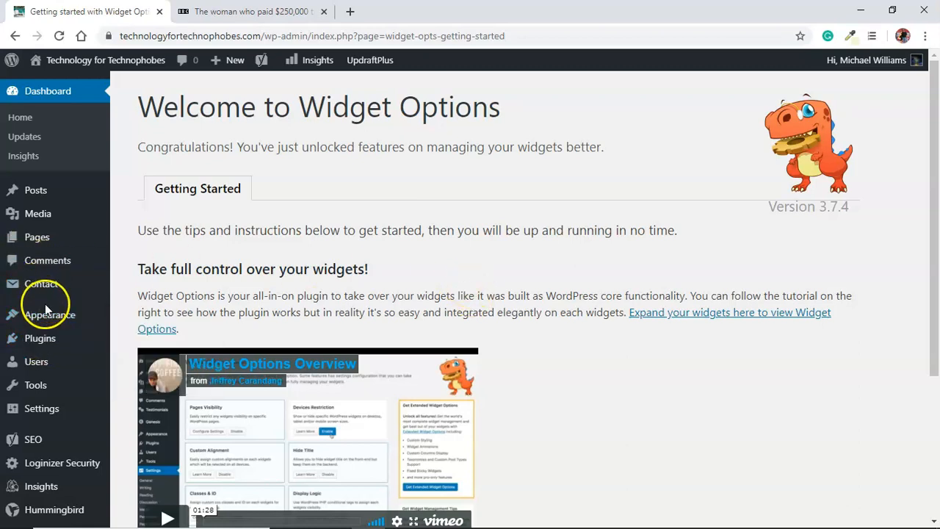
# Open the site's widget management page and expand the Recent Posts With Thumbnails widget in the Main Sidebar
pyautogui.moveTo(59, 315)
pyautogui.click(132, 358)
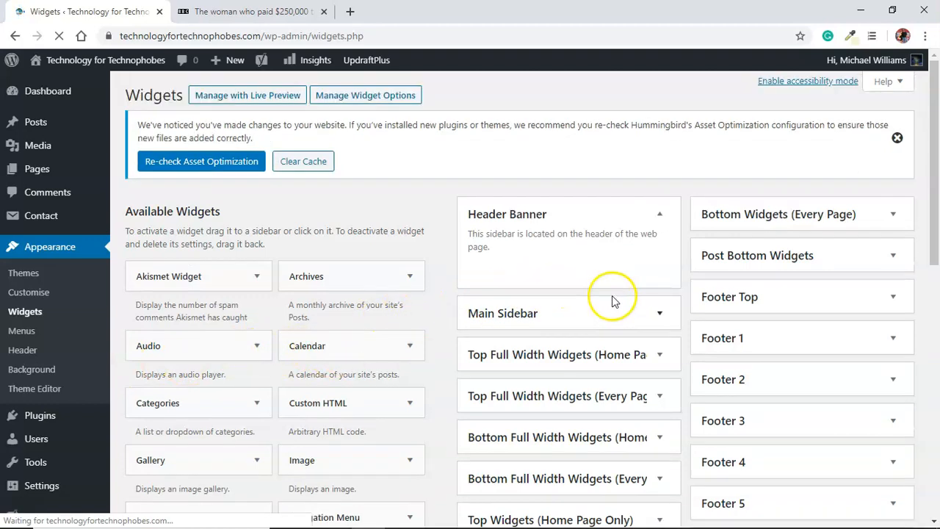
pyautogui.click(659, 316)
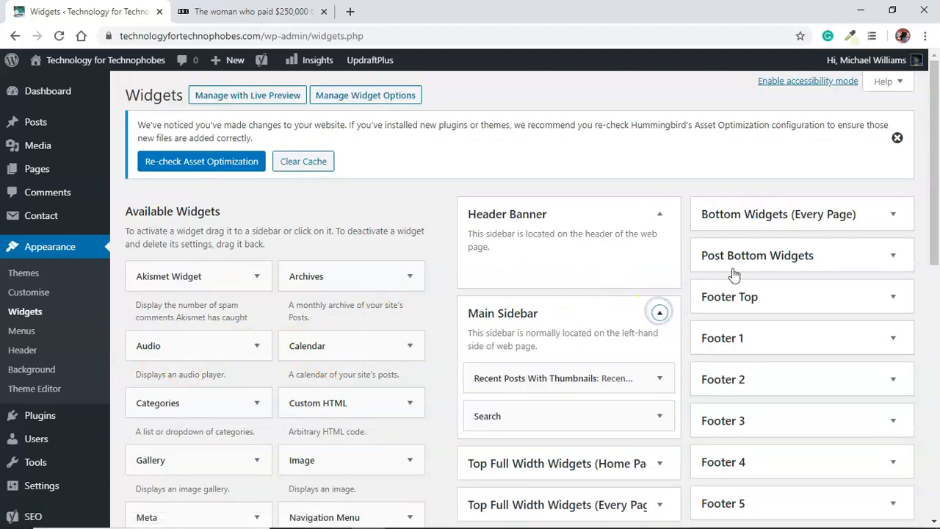
pyautogui.moveTo(937, 181); pyautogui.dragTo(937, 269)
pyautogui.click(661, 180)
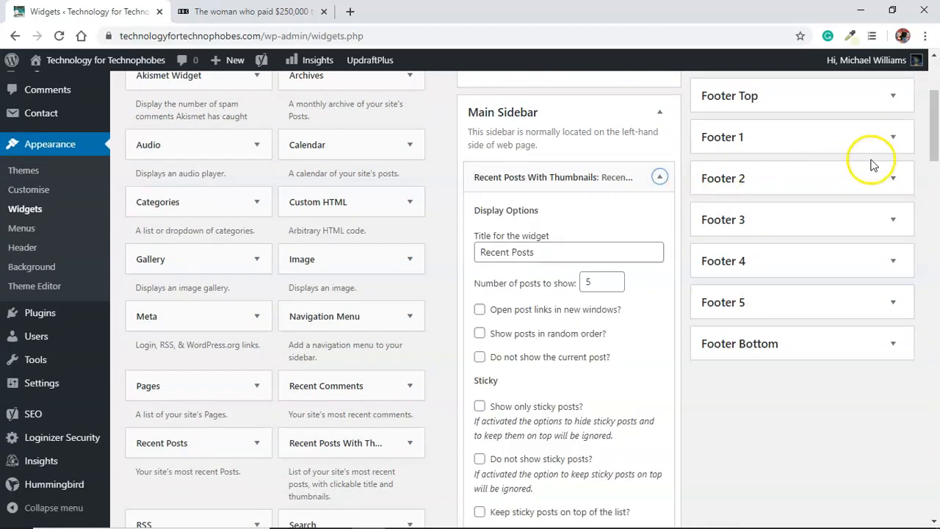
# In the widget's page visibility options, try Show on checked pages and switch back to Hide on checked pages
pyautogui.click(936, 191)
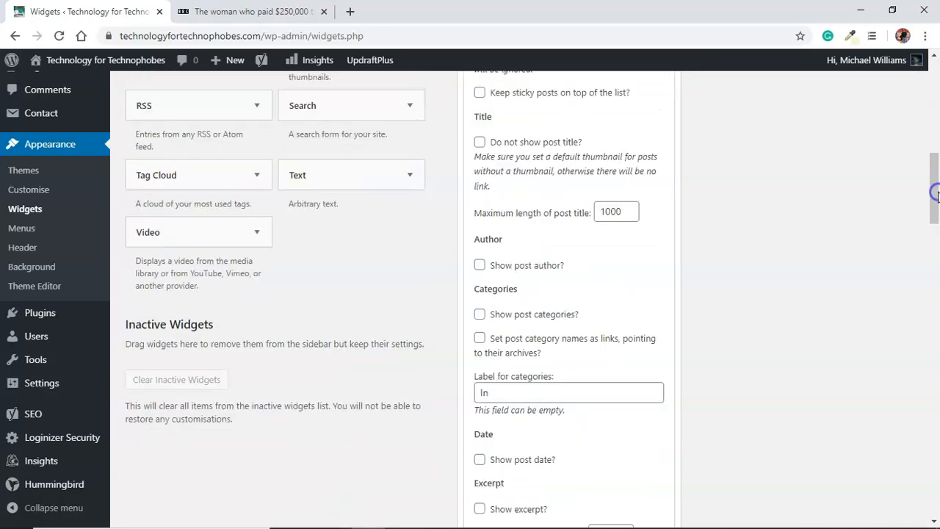
pyautogui.click(935, 297)
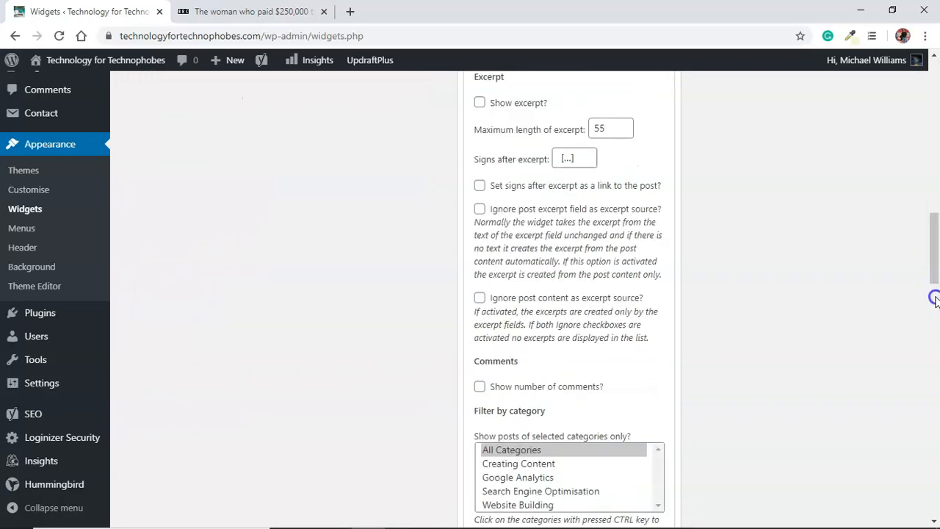
pyautogui.click(936, 365)
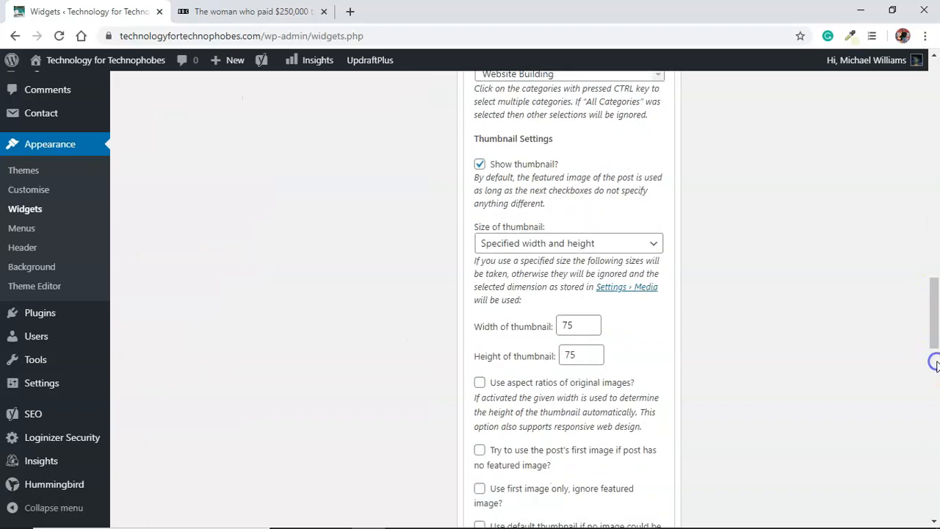
pyautogui.click(936, 423)
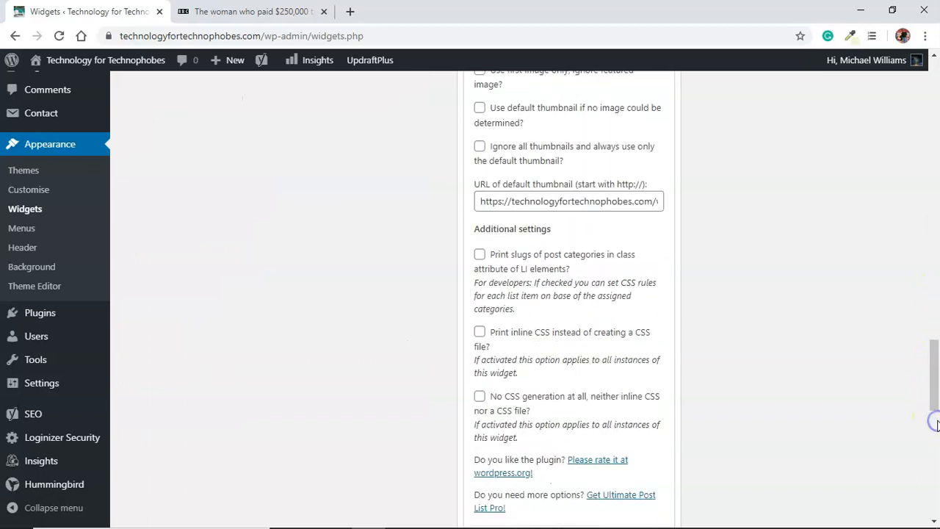
pyautogui.click(936, 488)
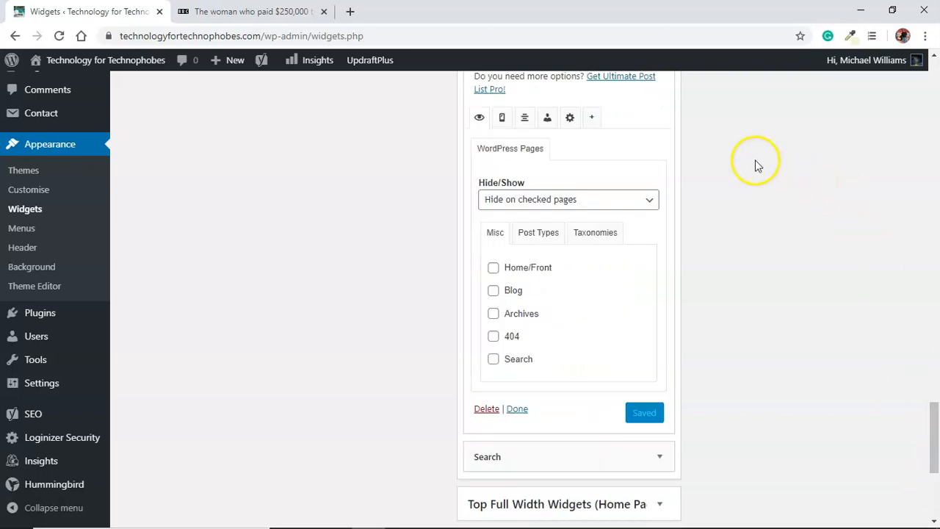
pyautogui.click(577, 200)
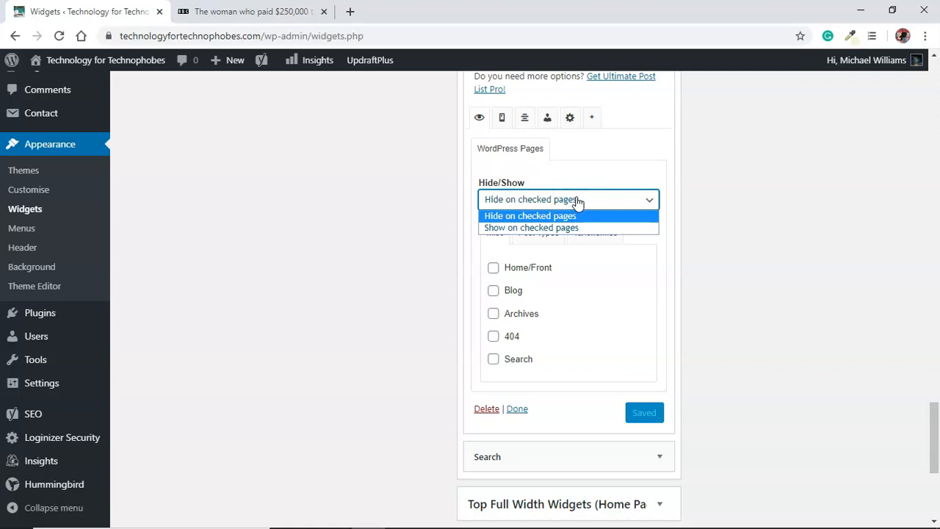
pyautogui.click(569, 229)
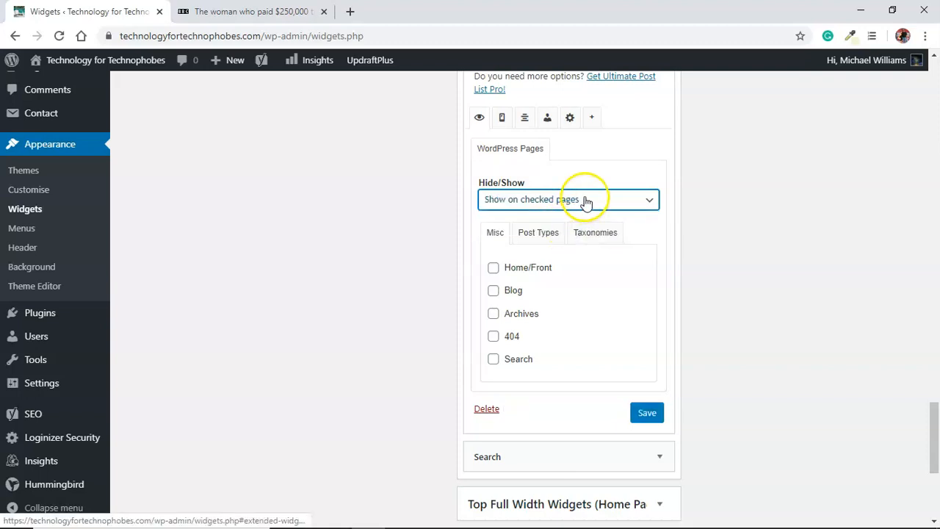
pyautogui.click(583, 201)
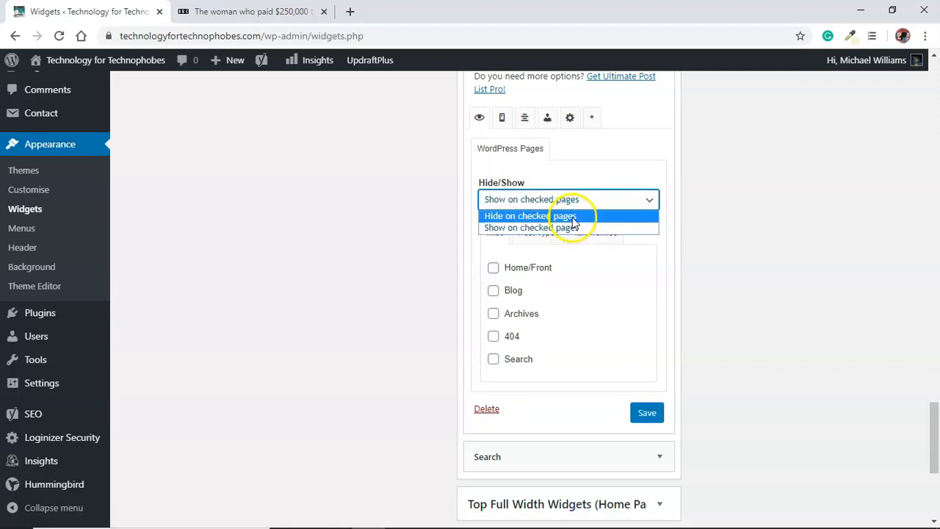
pyautogui.click(574, 215)
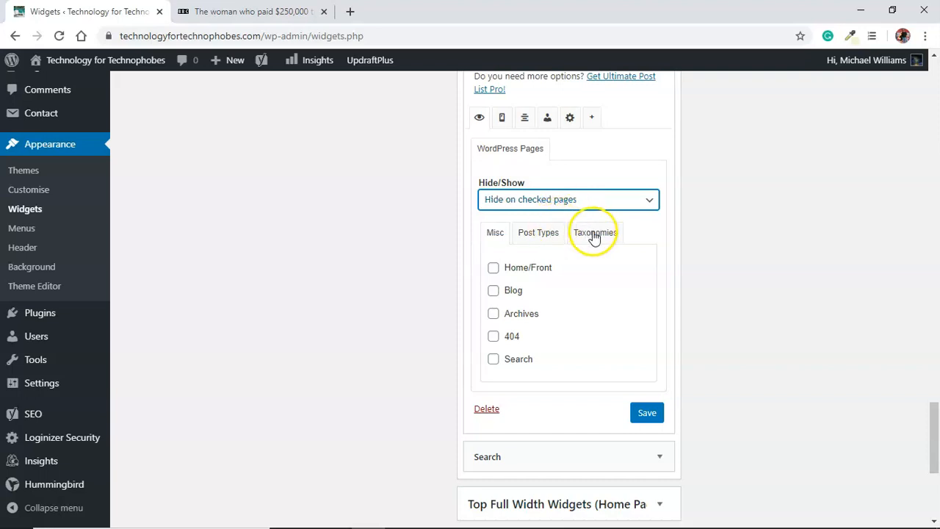
# Try hiding the widget for the Creating Content category under its taxonomy options, and clear that choice again
pyautogui.click(593, 233)
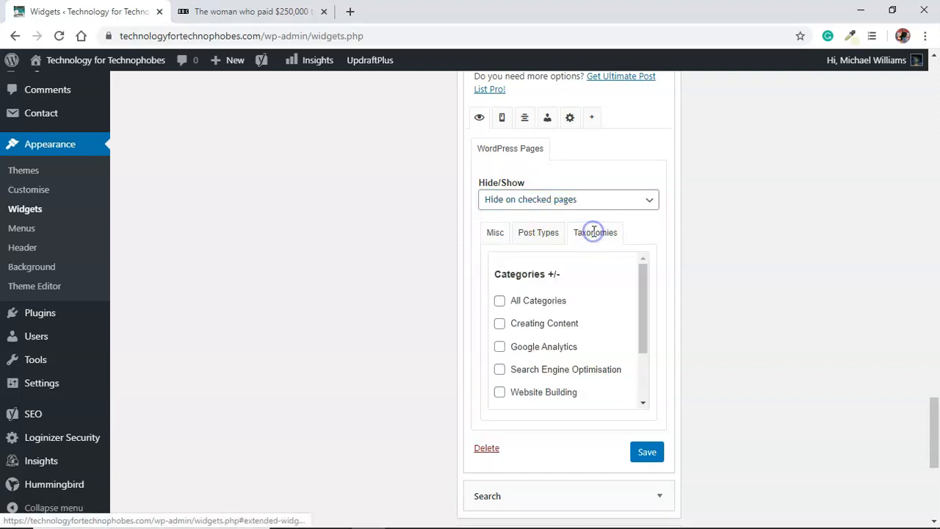
pyautogui.click(499, 324)
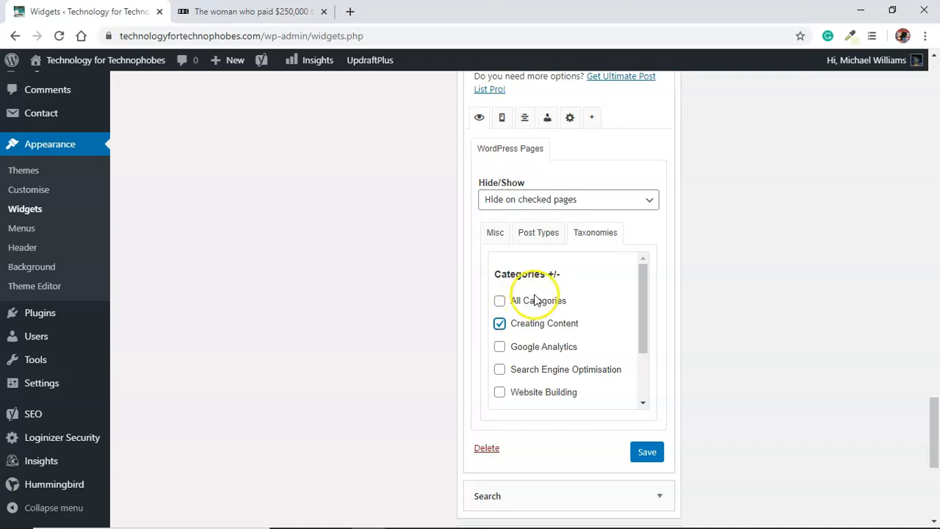
pyautogui.click(498, 327)
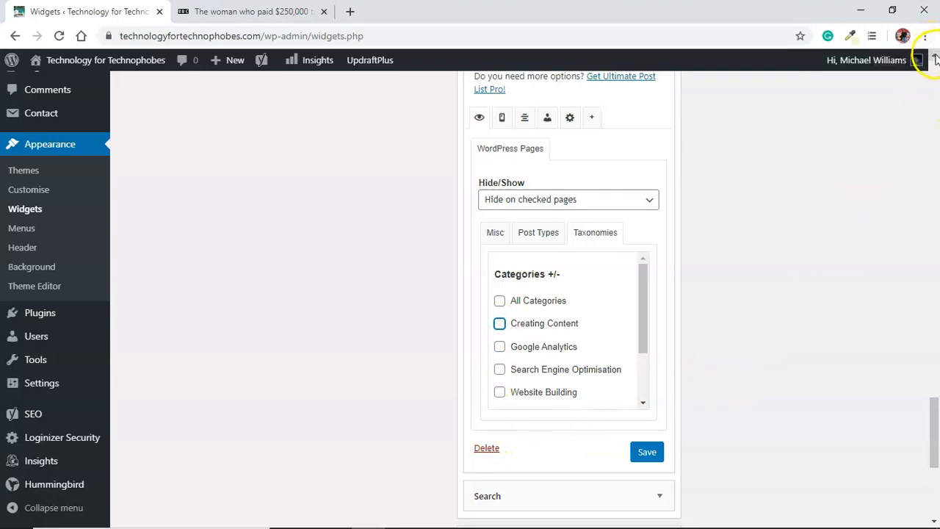
# Set the widget's thumbnail width to 300 and height to 250, and save the widget
pyautogui.moveTo(933, 411); pyautogui.dragTo(922, 297)
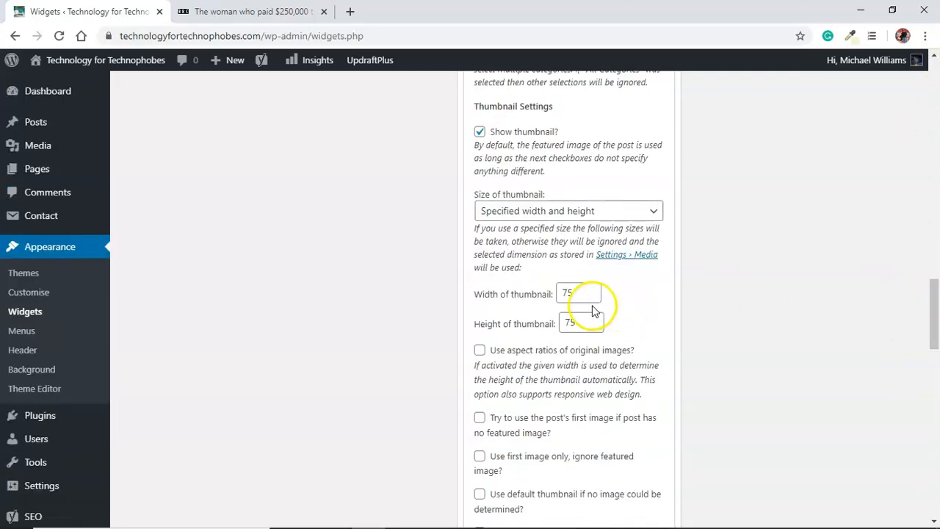
pyautogui.click(583, 292)
pyautogui.press('BackSpace')
pyautogui.press('BackSpace')
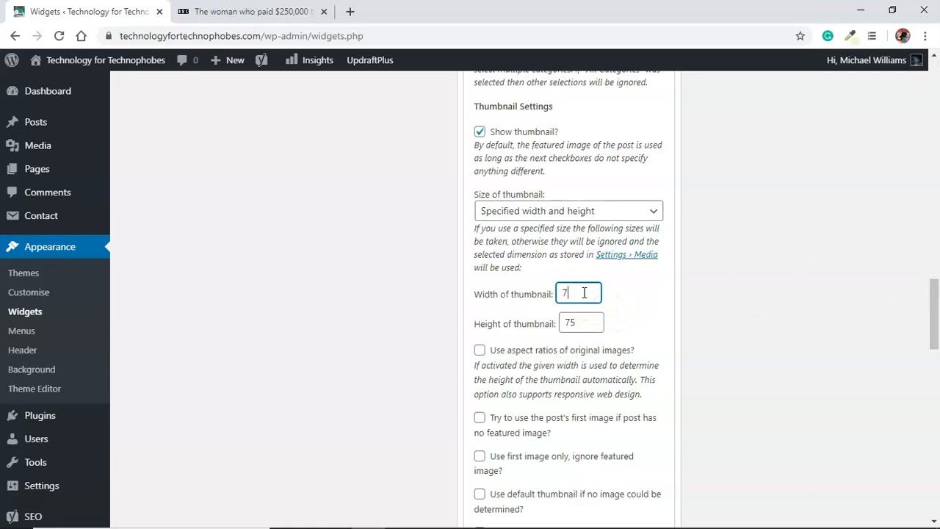
pyautogui.write('300')
pyautogui.press('Tab')
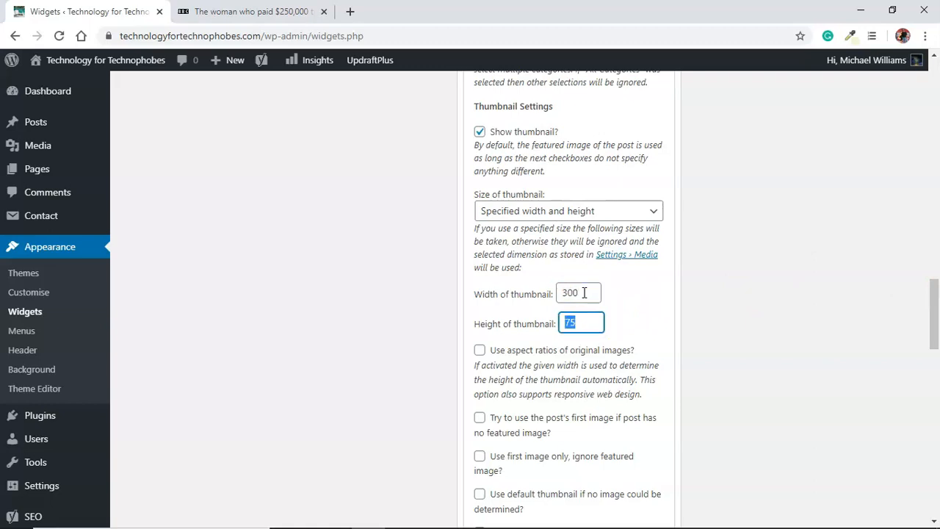
pyautogui.write('250')
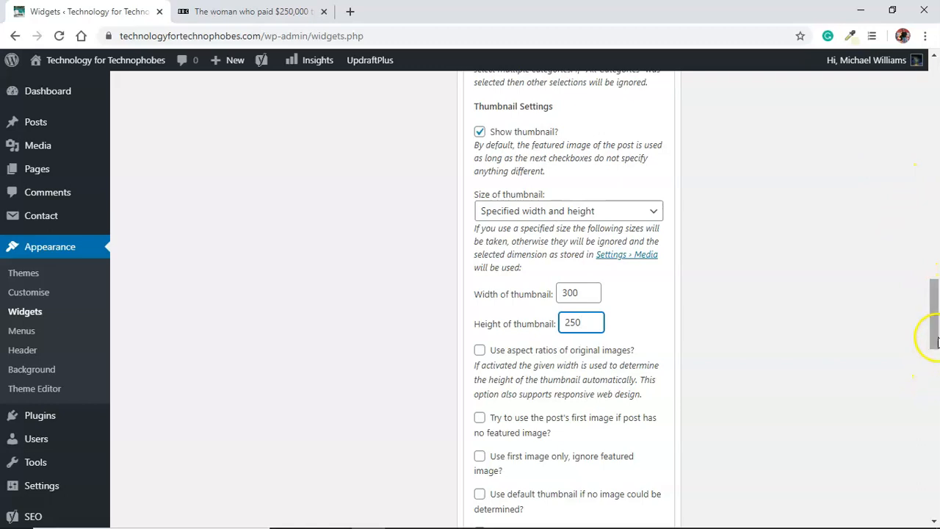
pyautogui.moveTo(937, 339); pyautogui.dragTo(929, 468)
pyautogui.click(647, 357)
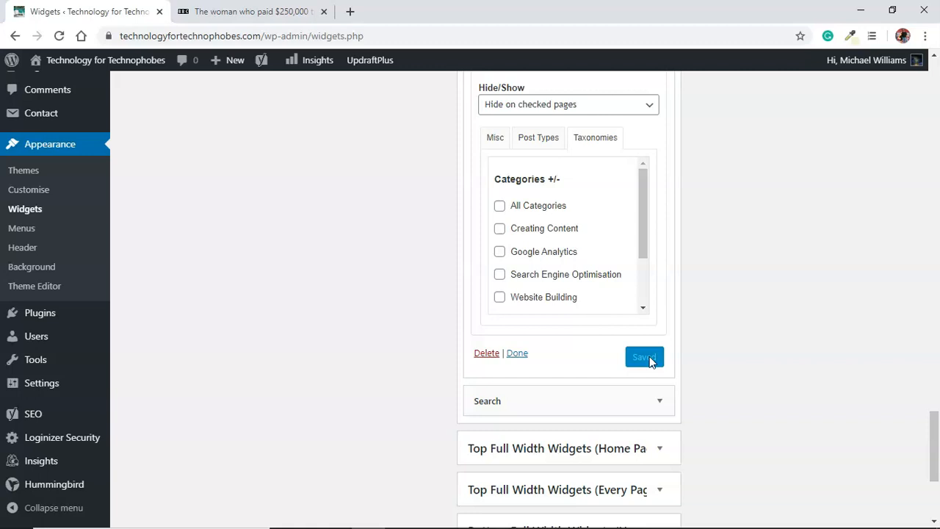
# Return to the page for adding new plugins and search for "tablepress"
pyautogui.click(57, 317)
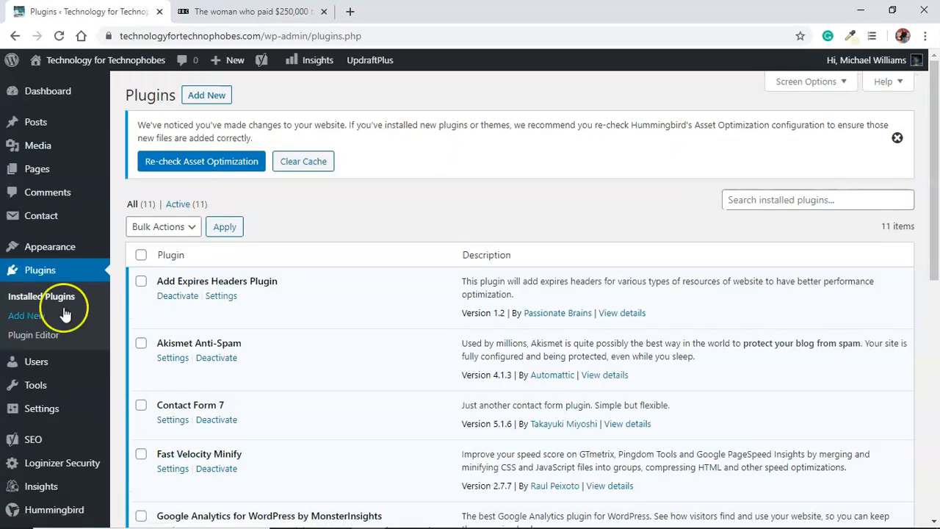
pyautogui.click(200, 99)
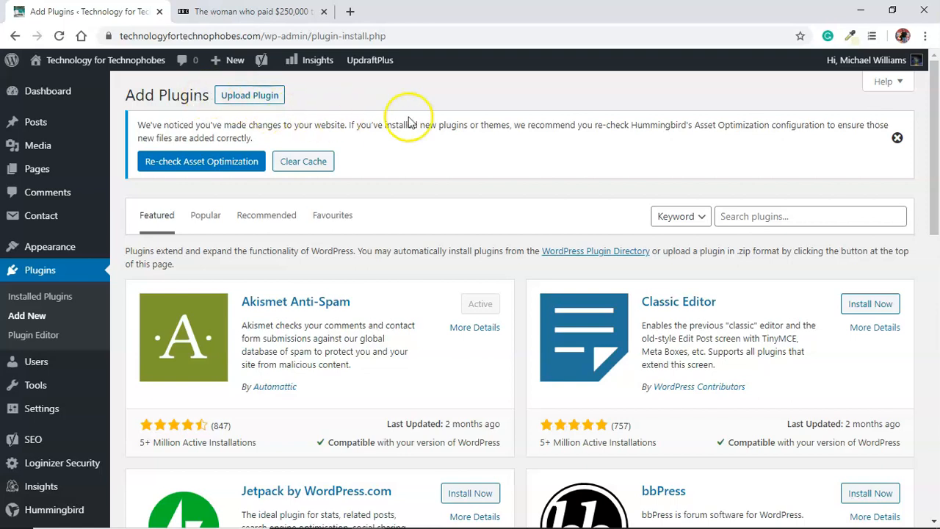
pyautogui.click(728, 215)
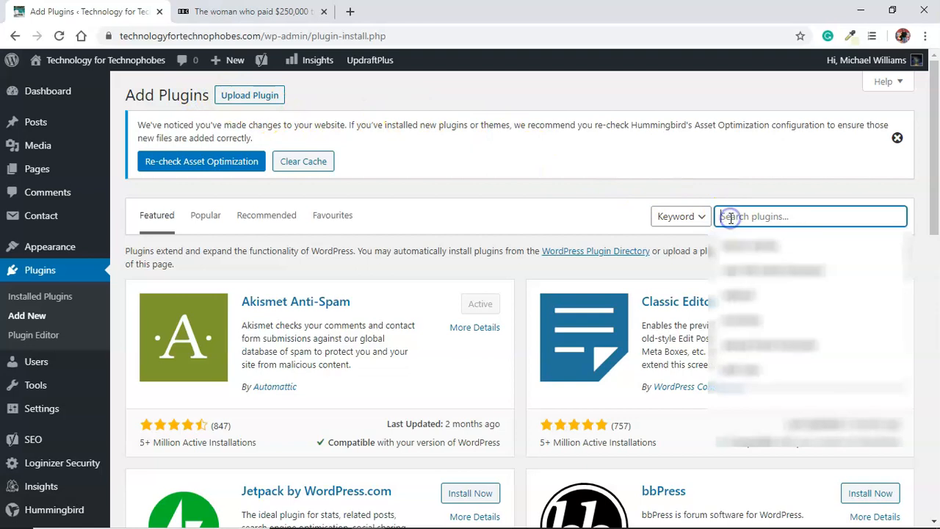
pyautogui.write('tab')
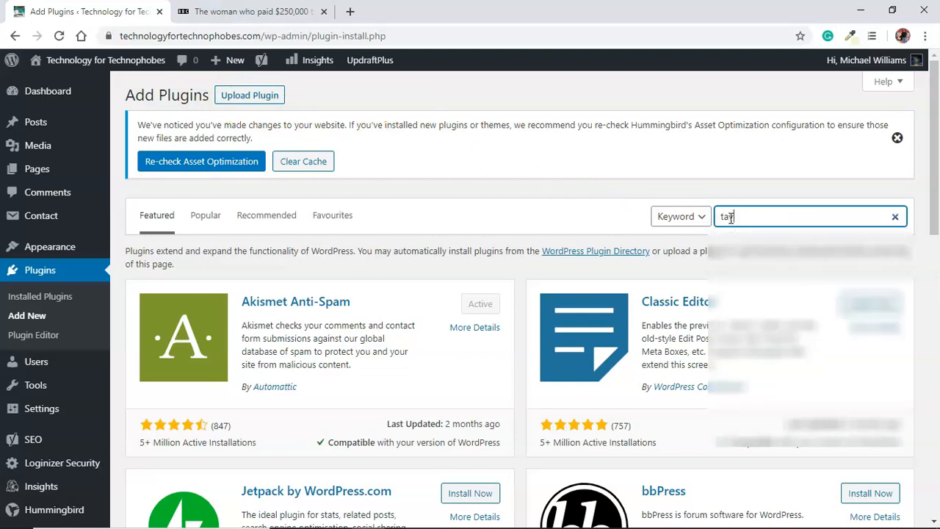
pyautogui.write('le press')
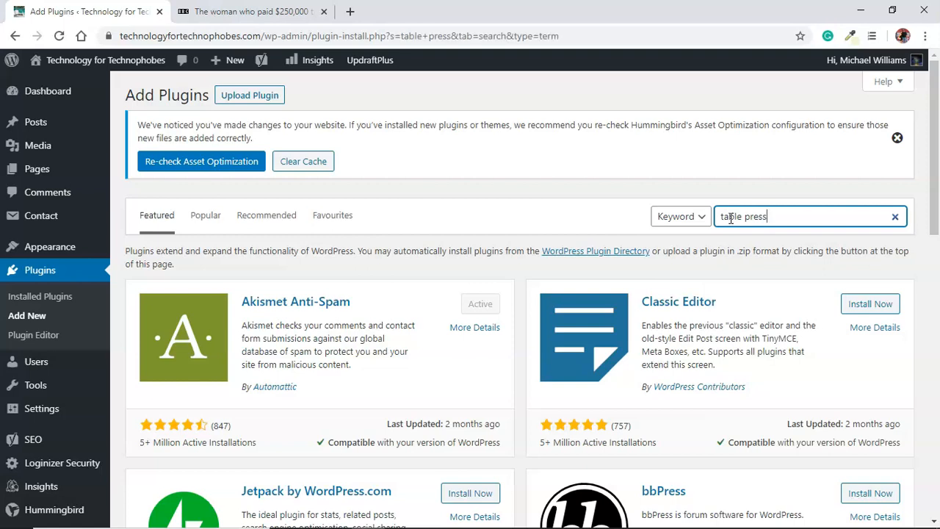
pyautogui.press('Left')
pyautogui.press('Left')
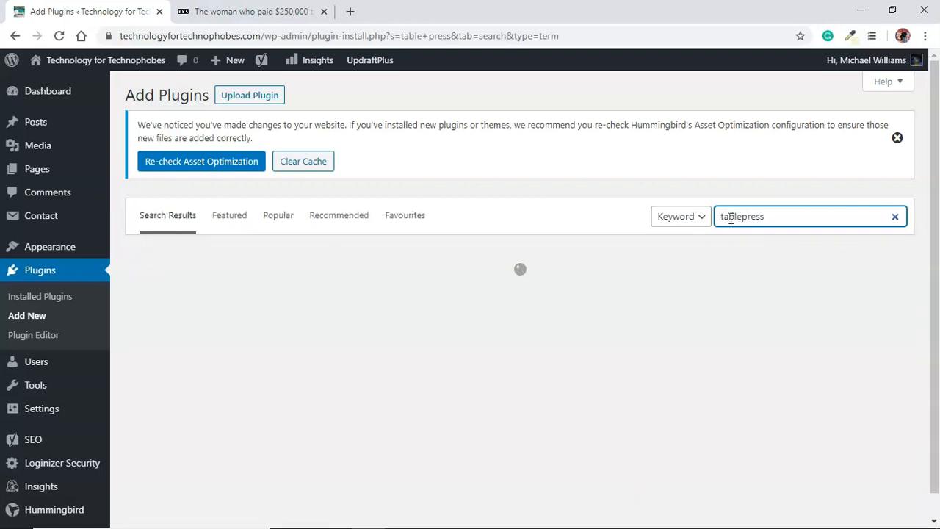
pyautogui.press('BackSpace')
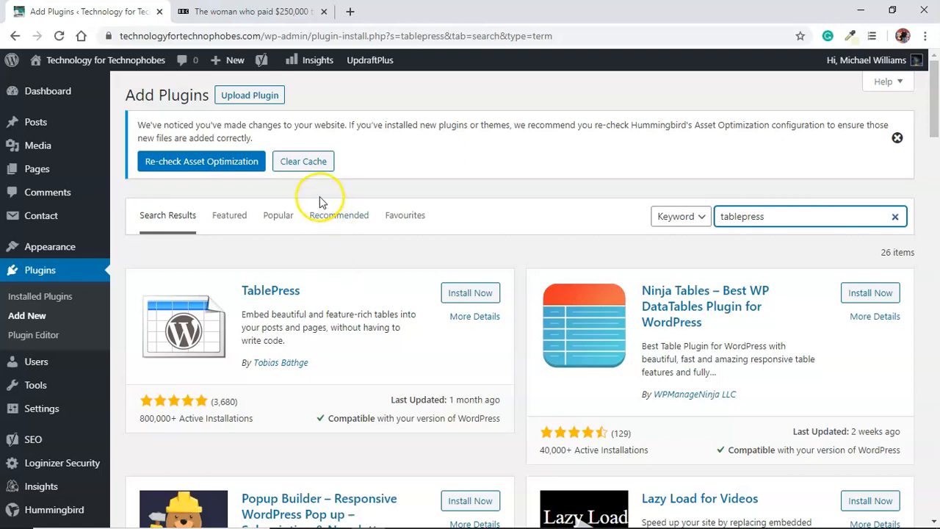
# Replace the news article tab with a new one on gtmetrix.com and re-test the performance of technologyfortechnophobes.com from its existing report
pyautogui.click(324, 12)
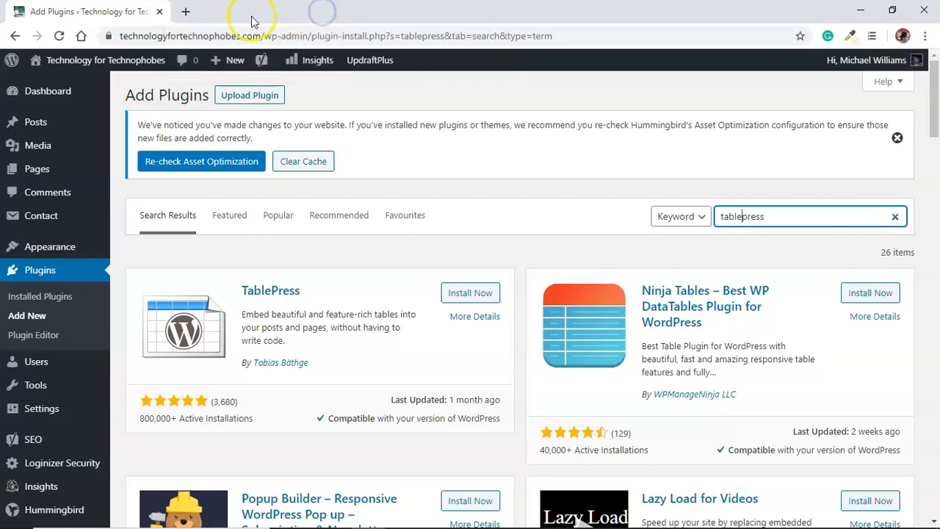
pyautogui.click(185, 14)
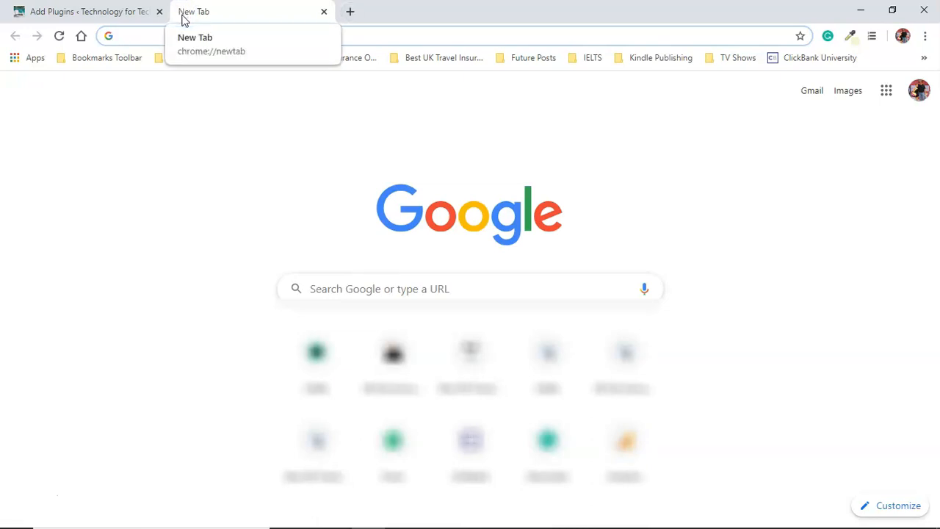
pyautogui.write('gtmetrix.com')
pyautogui.press('Return')
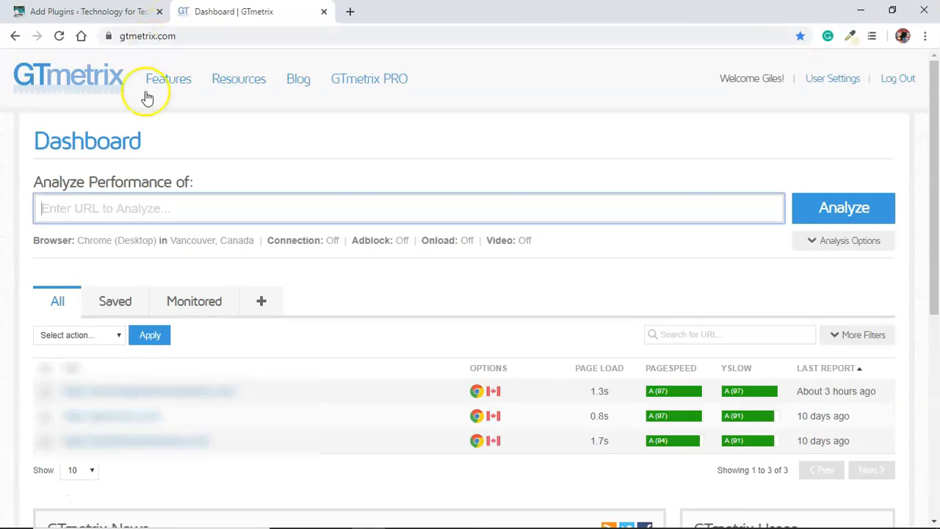
pyautogui.click(186, 394)
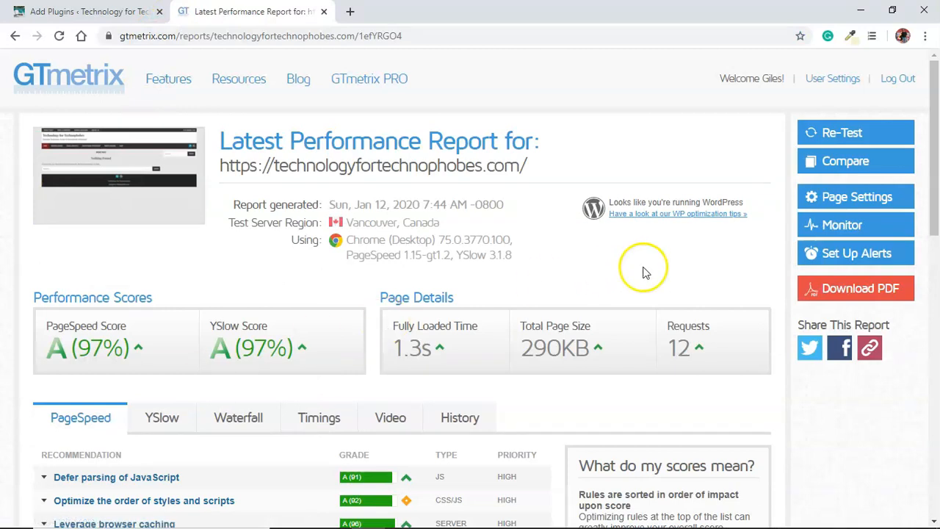
pyautogui.click(851, 135)
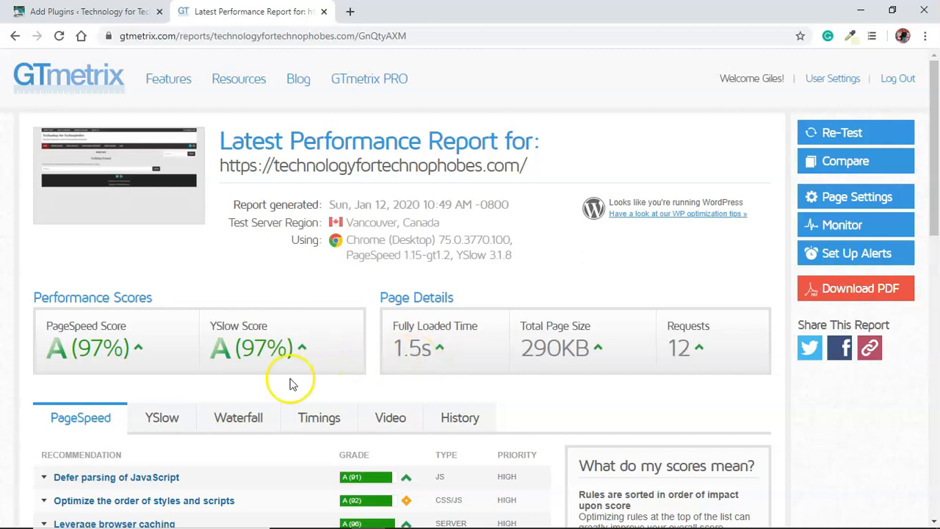
# Examine the performance report's PageSpeed recommendations, waterfall chart and YSlow results, and return to the plugin search results for "tablepress"
pyautogui.moveTo(937, 118); pyautogui.dragTo(935, 213)
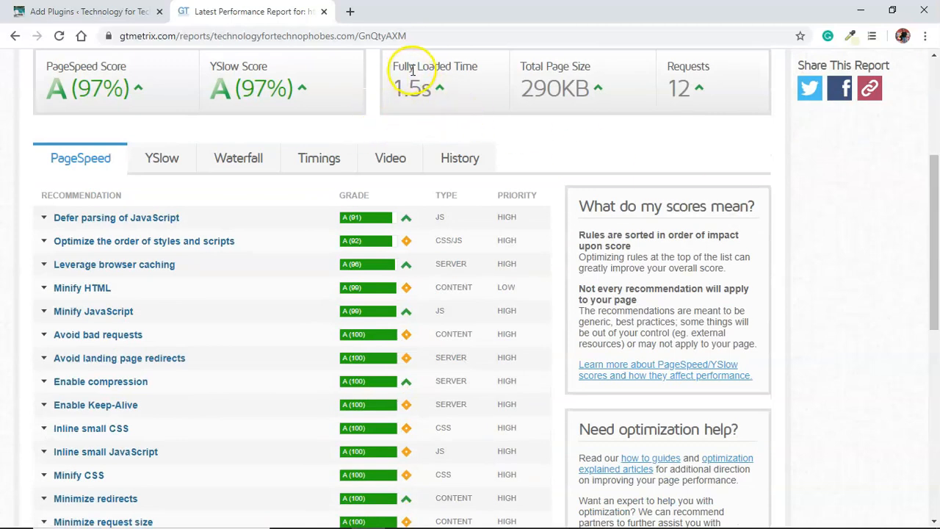
pyautogui.click(248, 161)
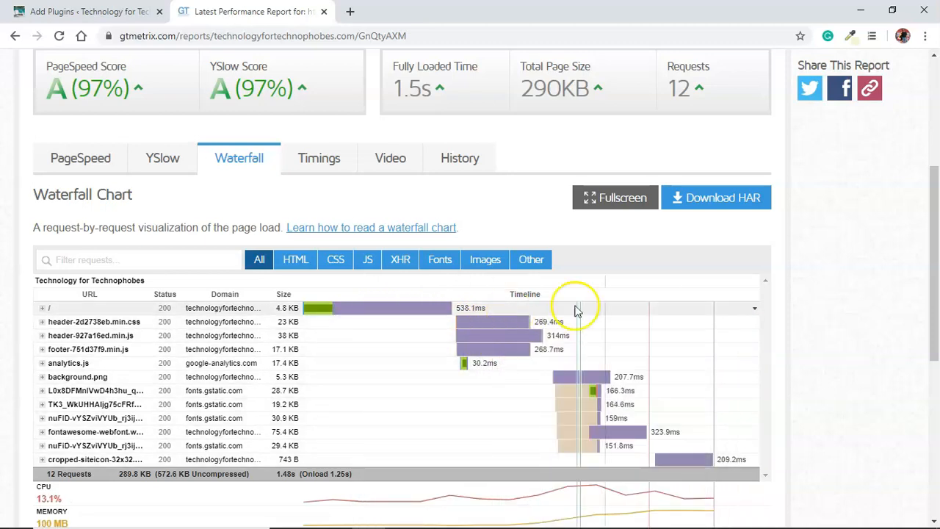
pyautogui.moveTo(932, 248); pyautogui.dragTo(934, 124)
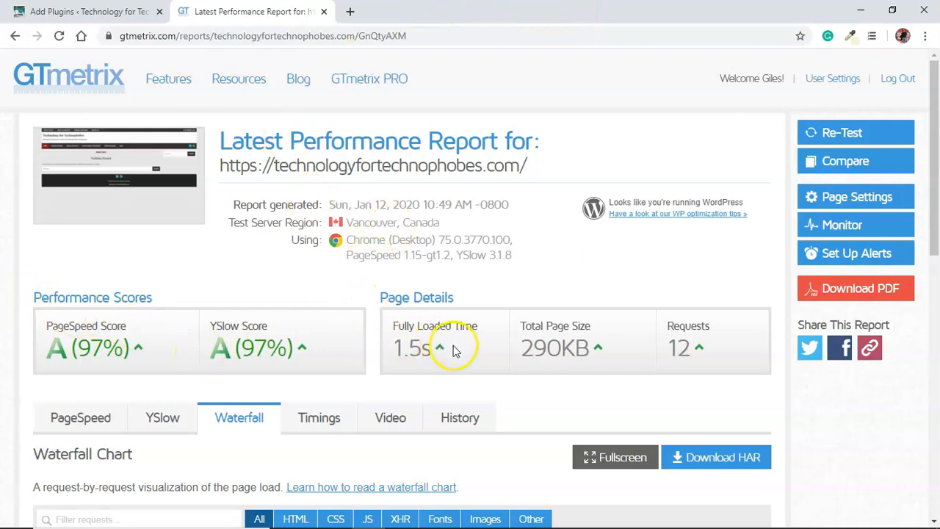
pyautogui.click(150, 424)
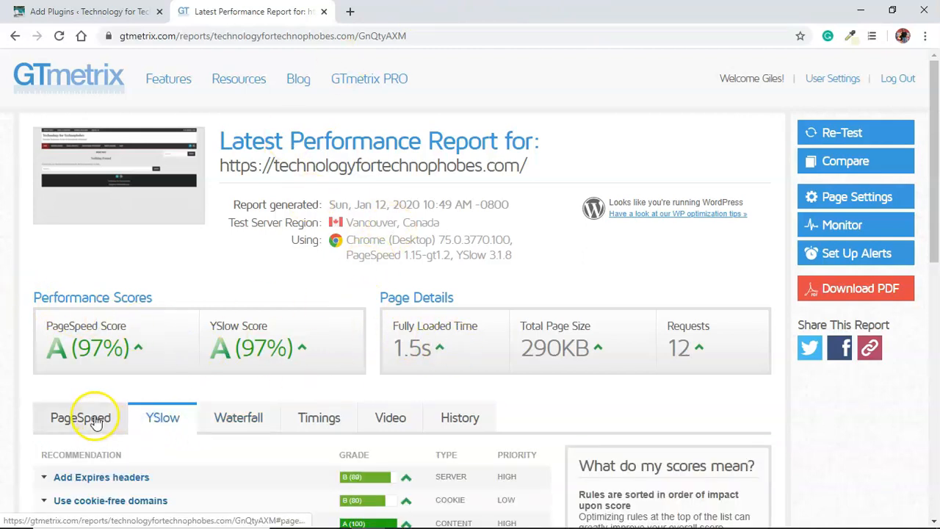
pyautogui.click(86, 420)
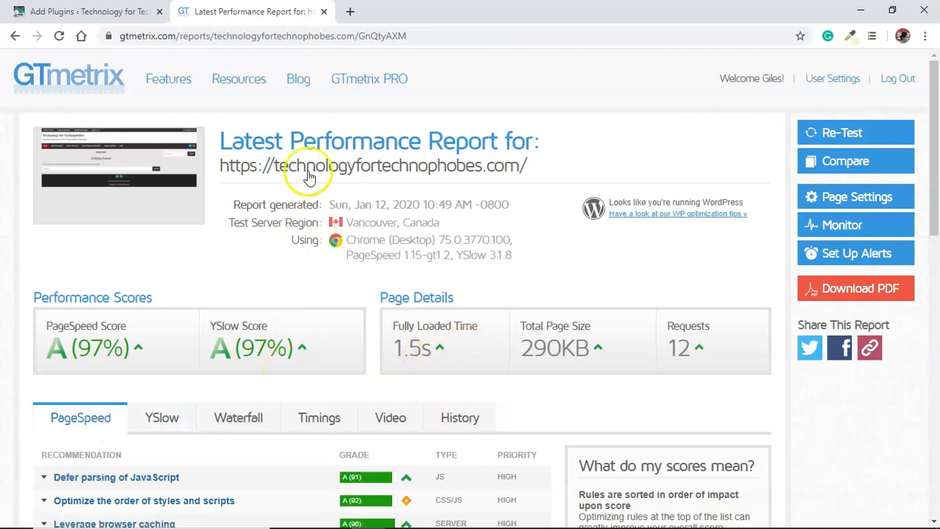
pyautogui.click(117, 8)
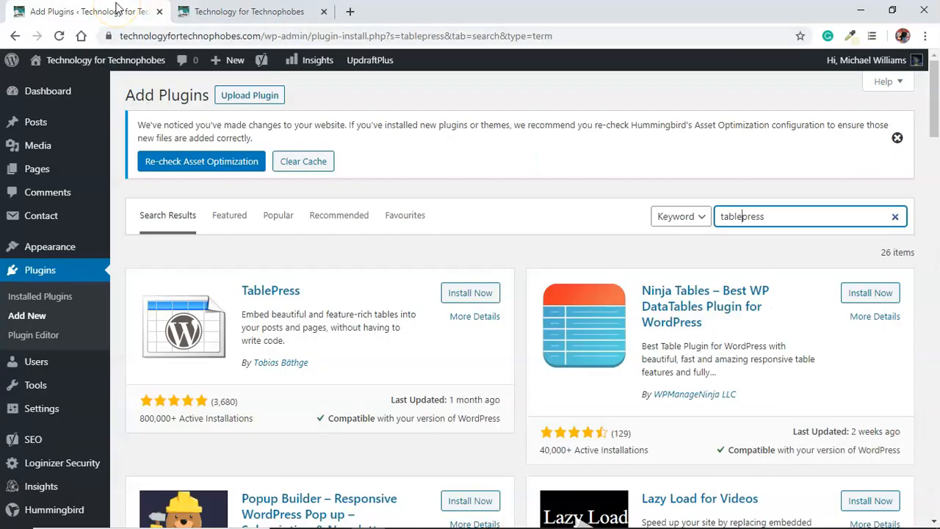